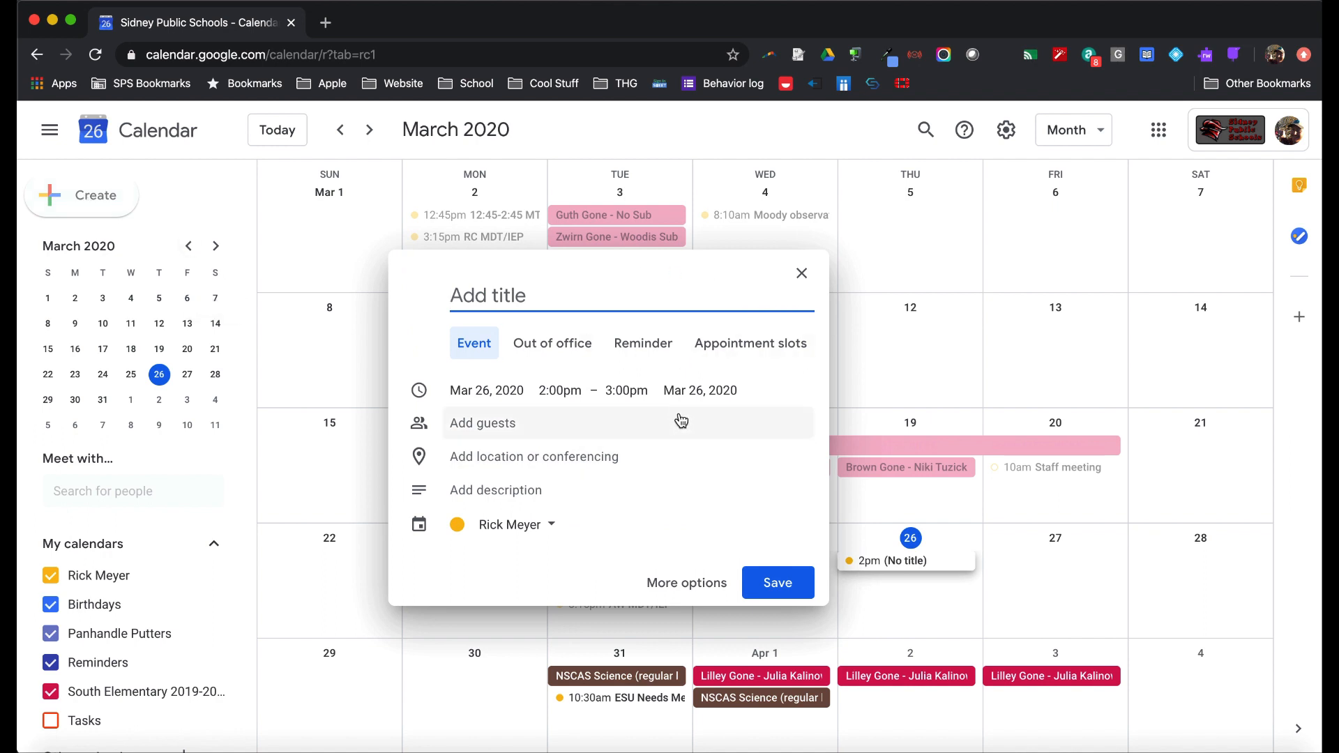
Step: Switch the new calendar entry to appointment slots and title it "Appointment with" followed by the host's name
left_click(754, 352)
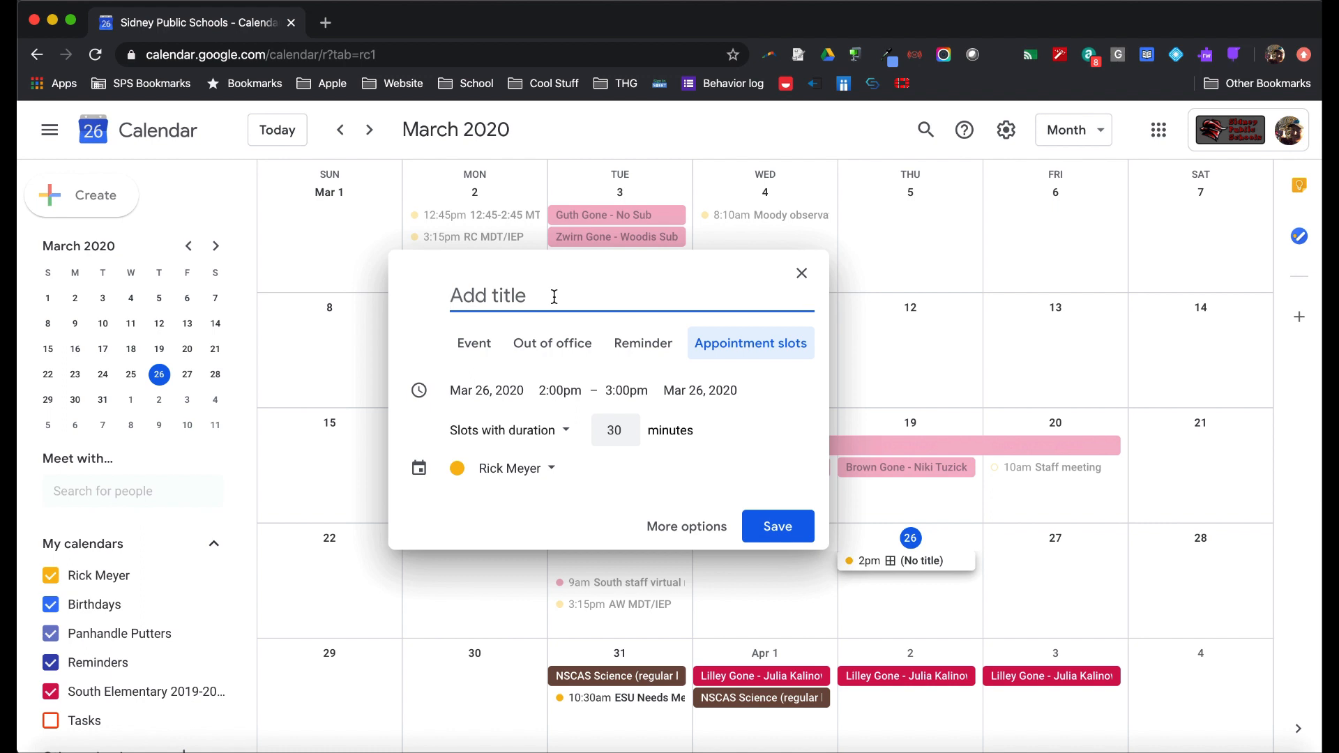
type("Mr")
key("BackSpace")
type("Appointment with Mr. Meyer")
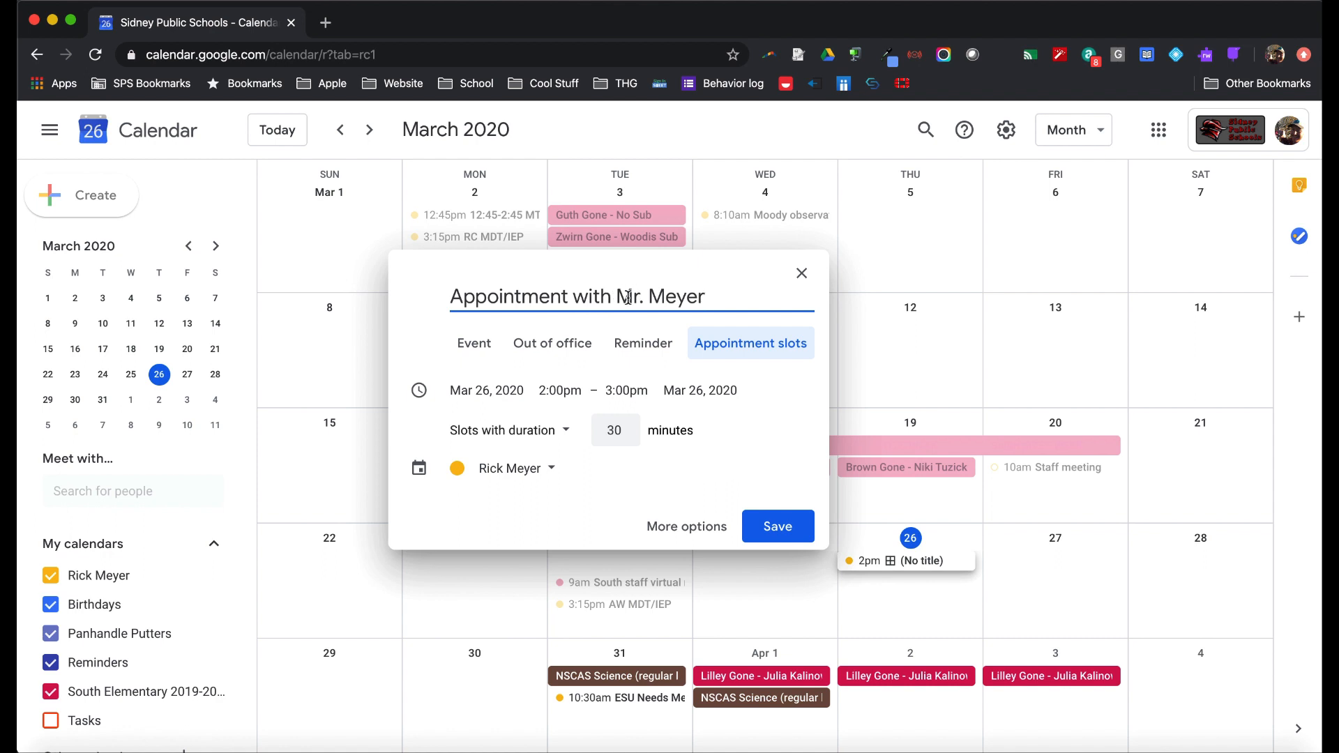
Step: Set the date of the appointment slots to March 27, 2020
left_click(494, 392)
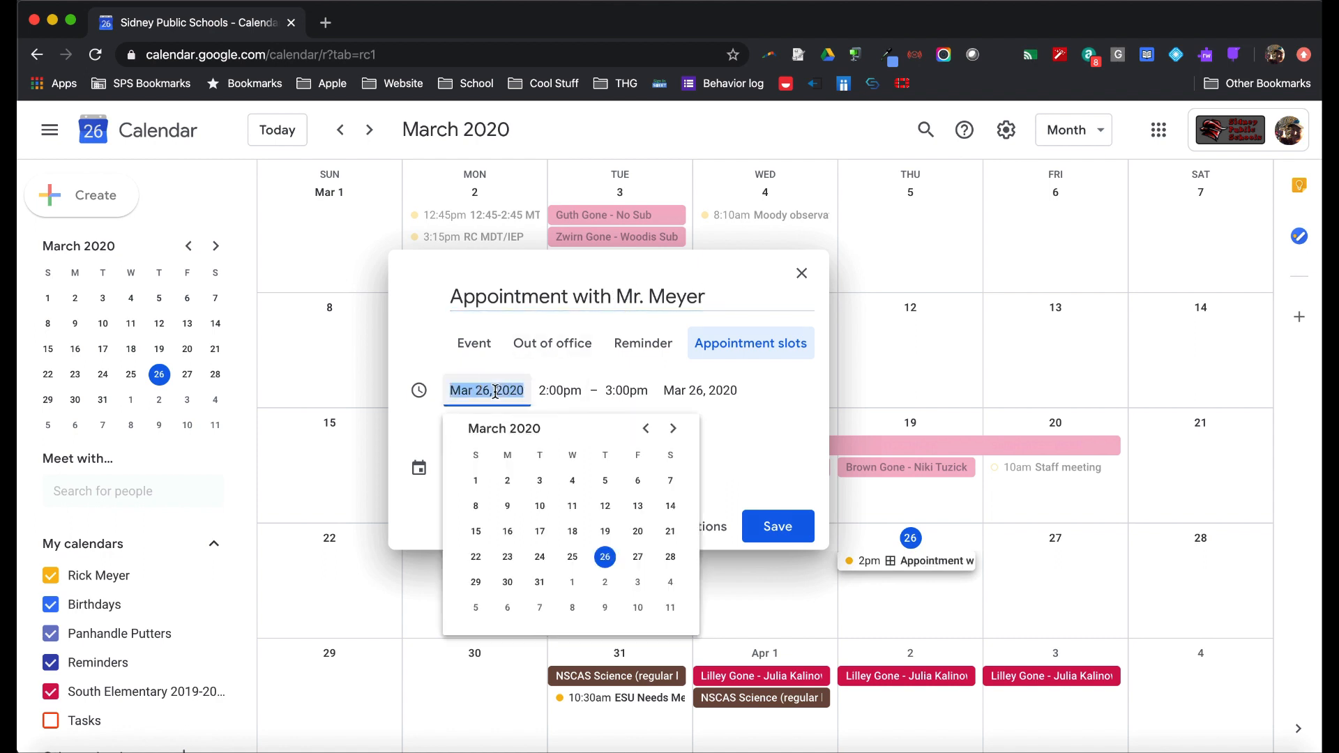
left_click(604, 558)
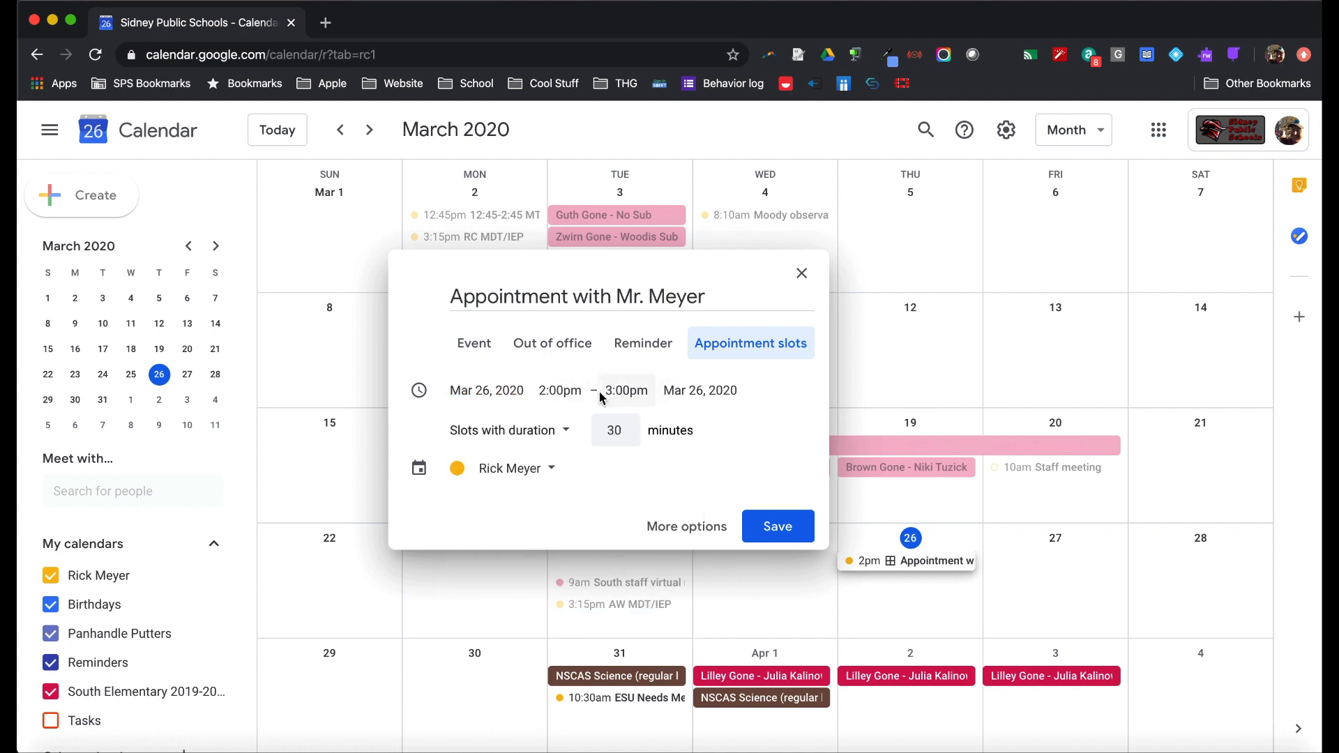
left_click(481, 392)
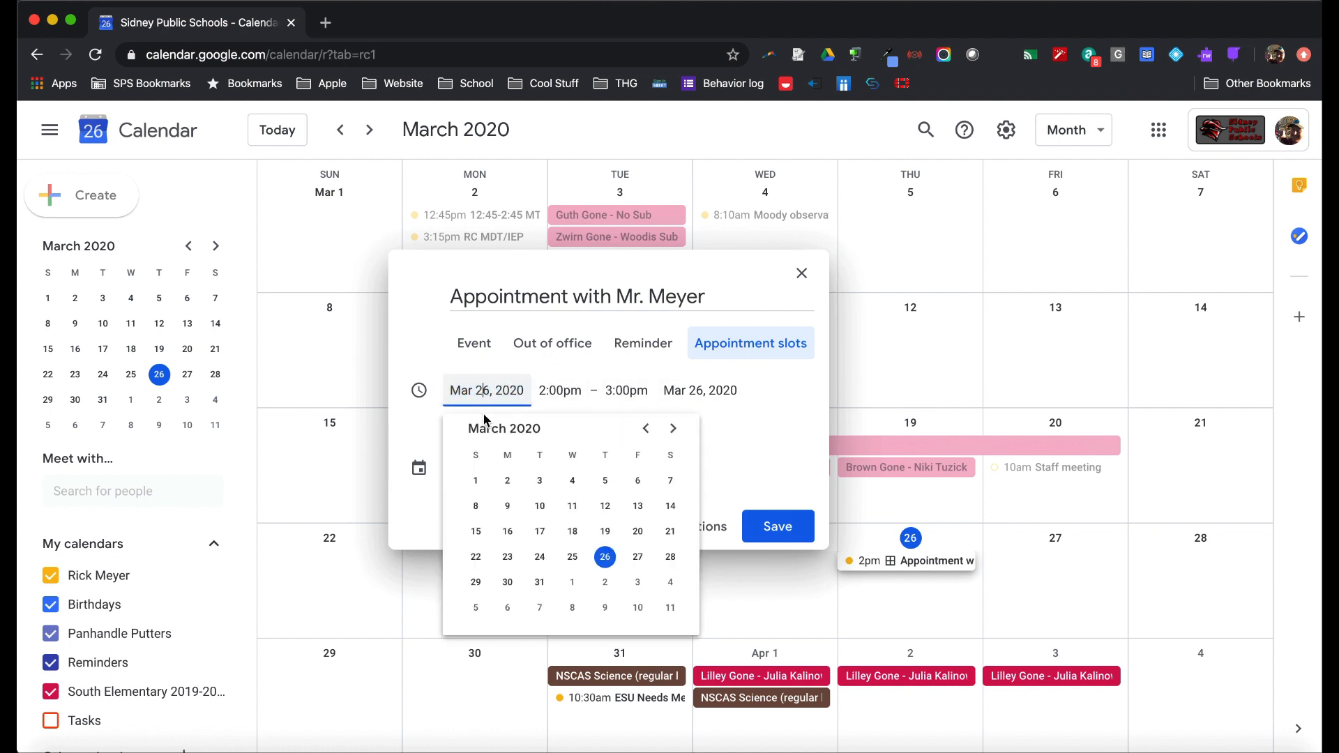
left_click(638, 557)
Step: Set the appointment block to run from 9:00am to 11:00am, keeping slots with duration as the slot type
left_click(706, 388)
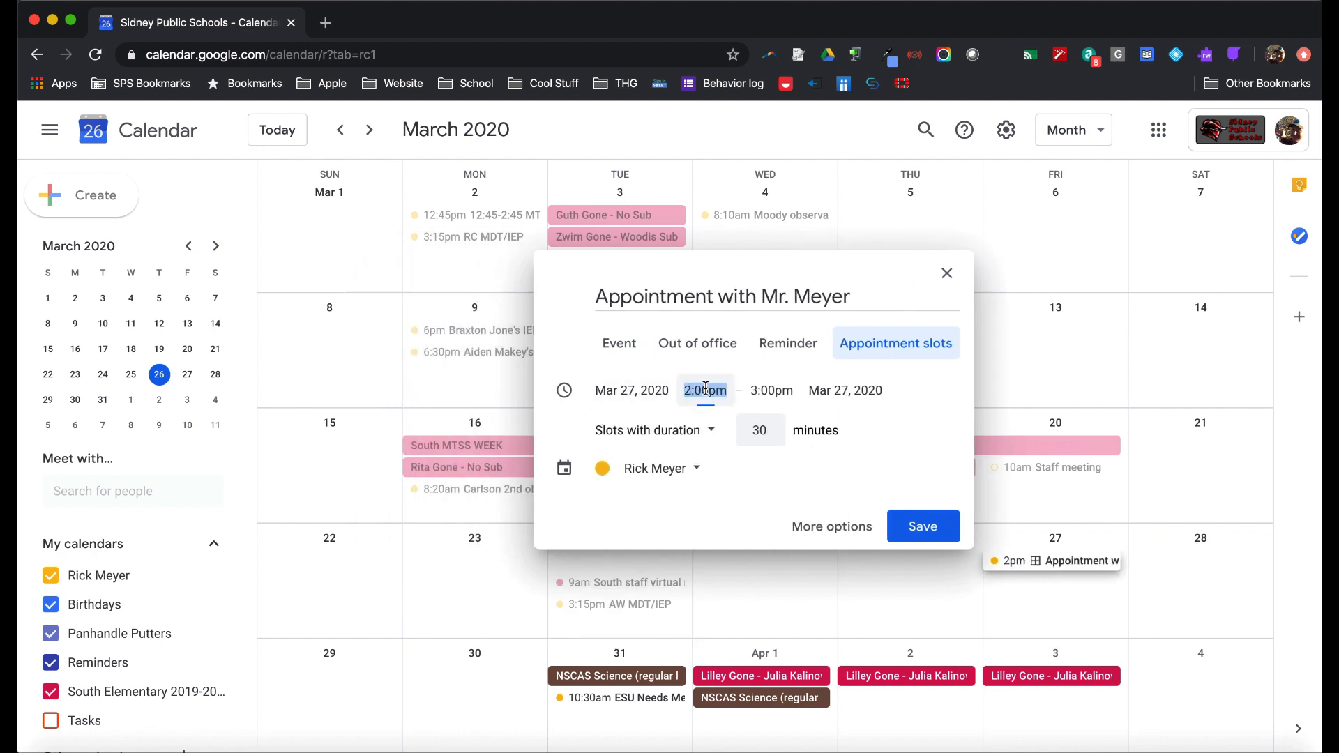
scroll(711, 495, "up", 5)
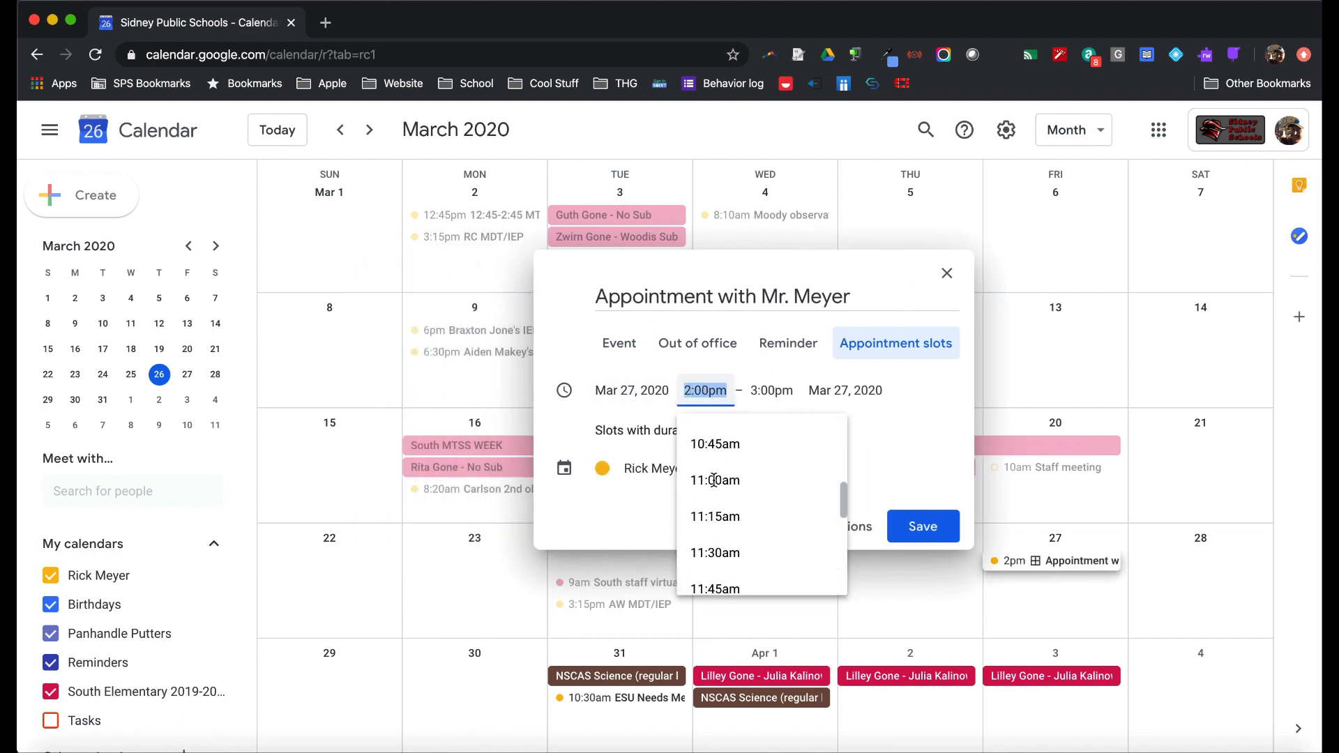
scroll(714, 480, "up", 4)
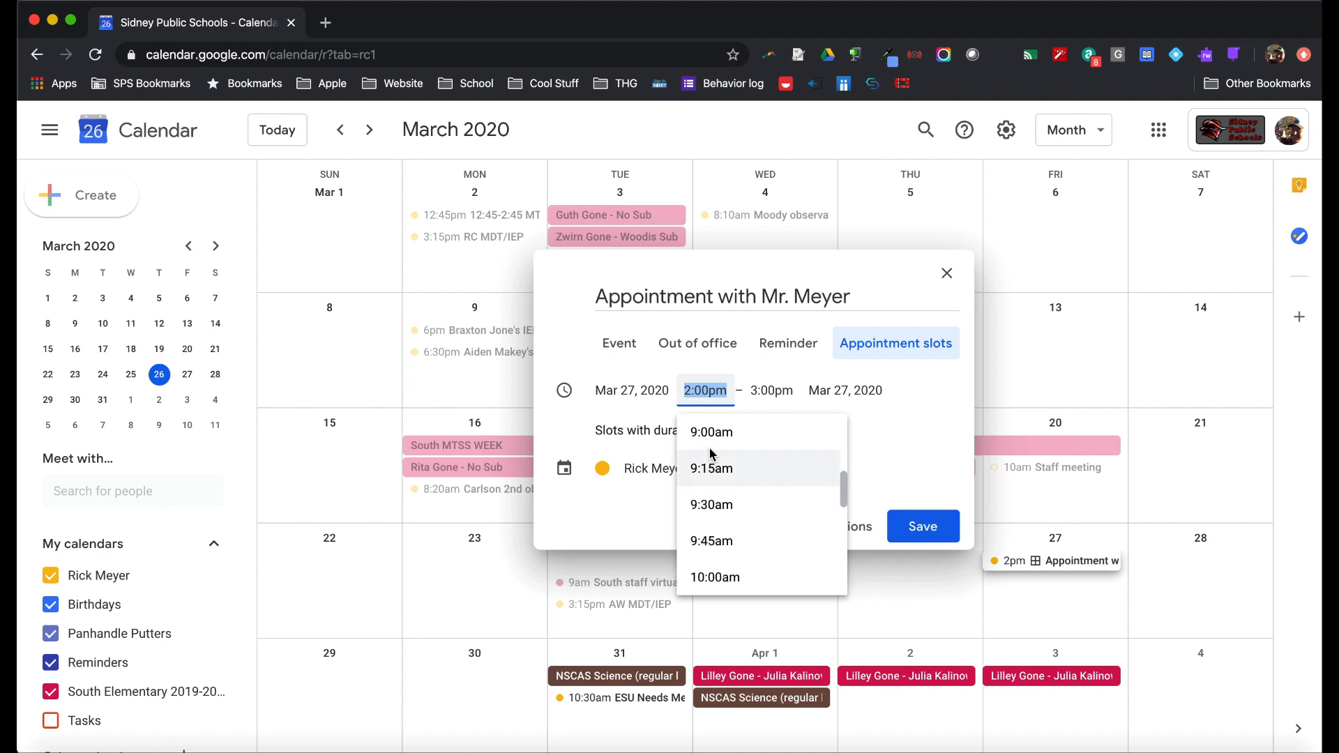
left_click(712, 436)
left_click(774, 391)
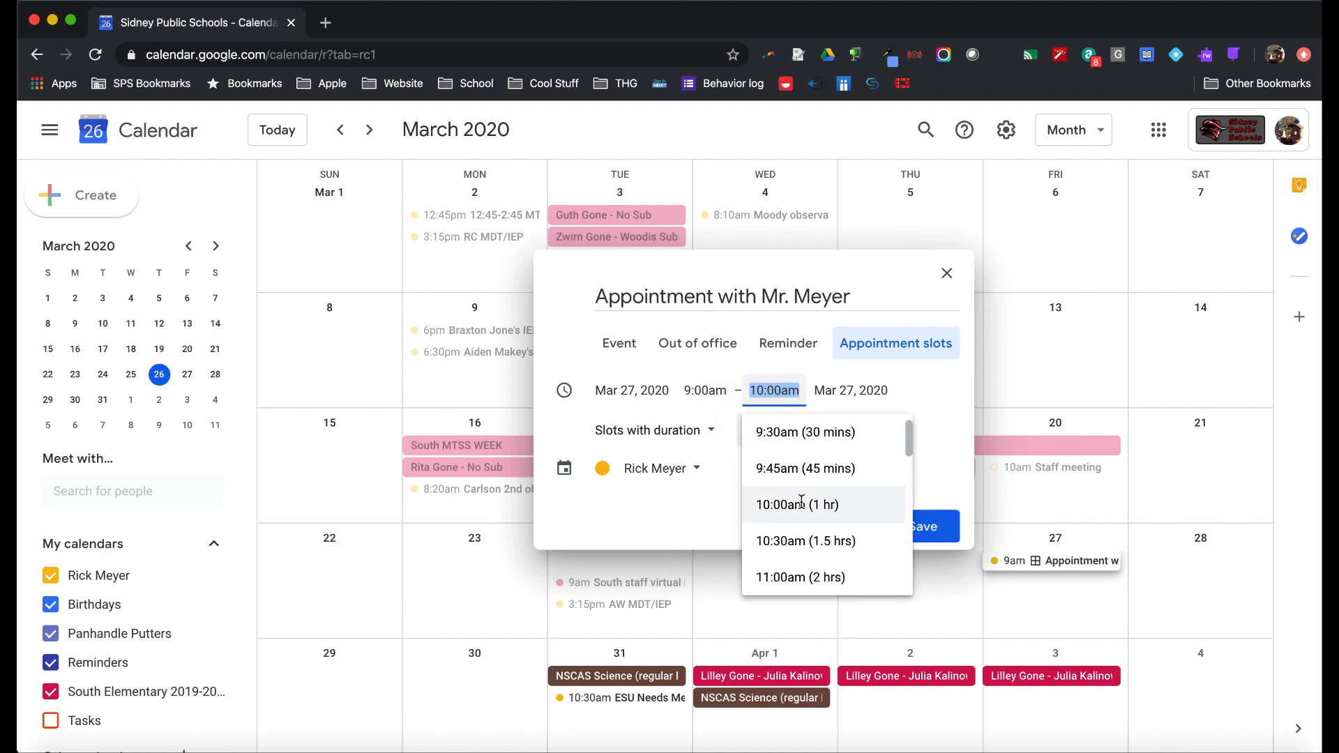
scroll(800, 502, "down", 3)
left_click(799, 492)
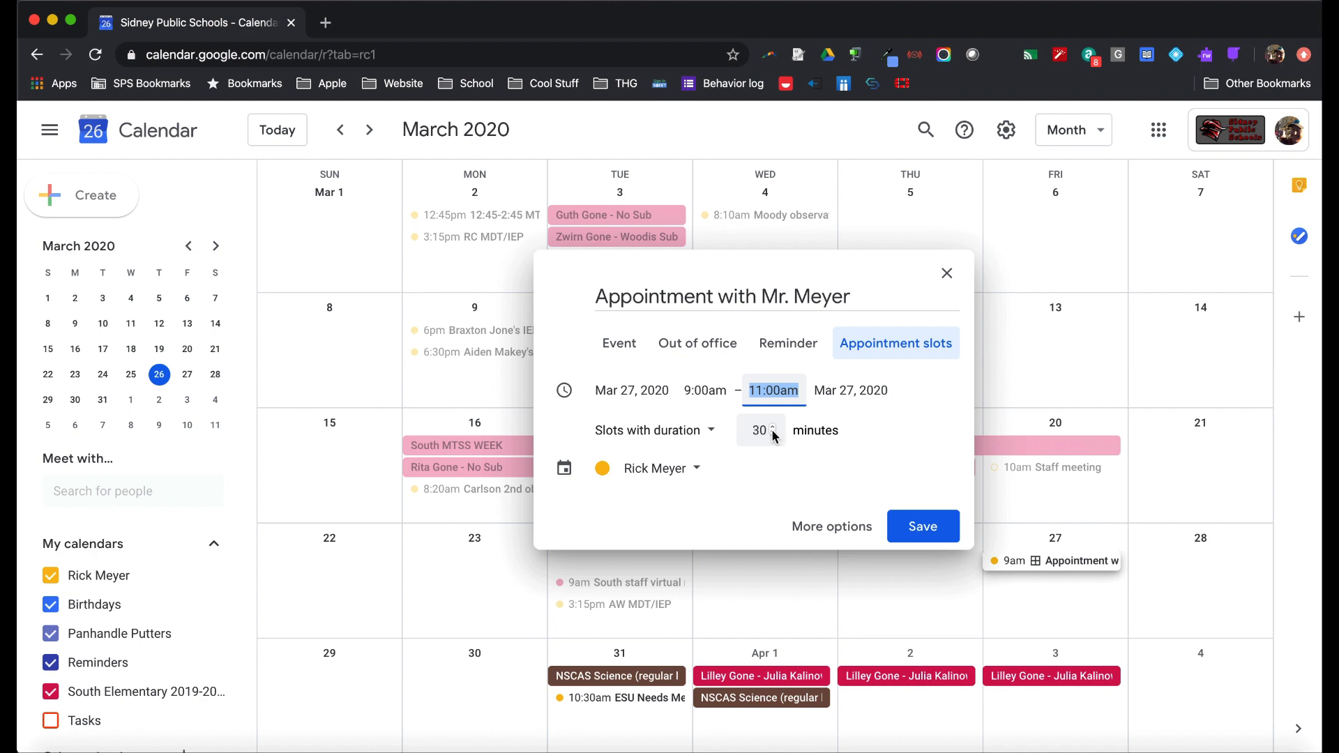
left_click(713, 432)
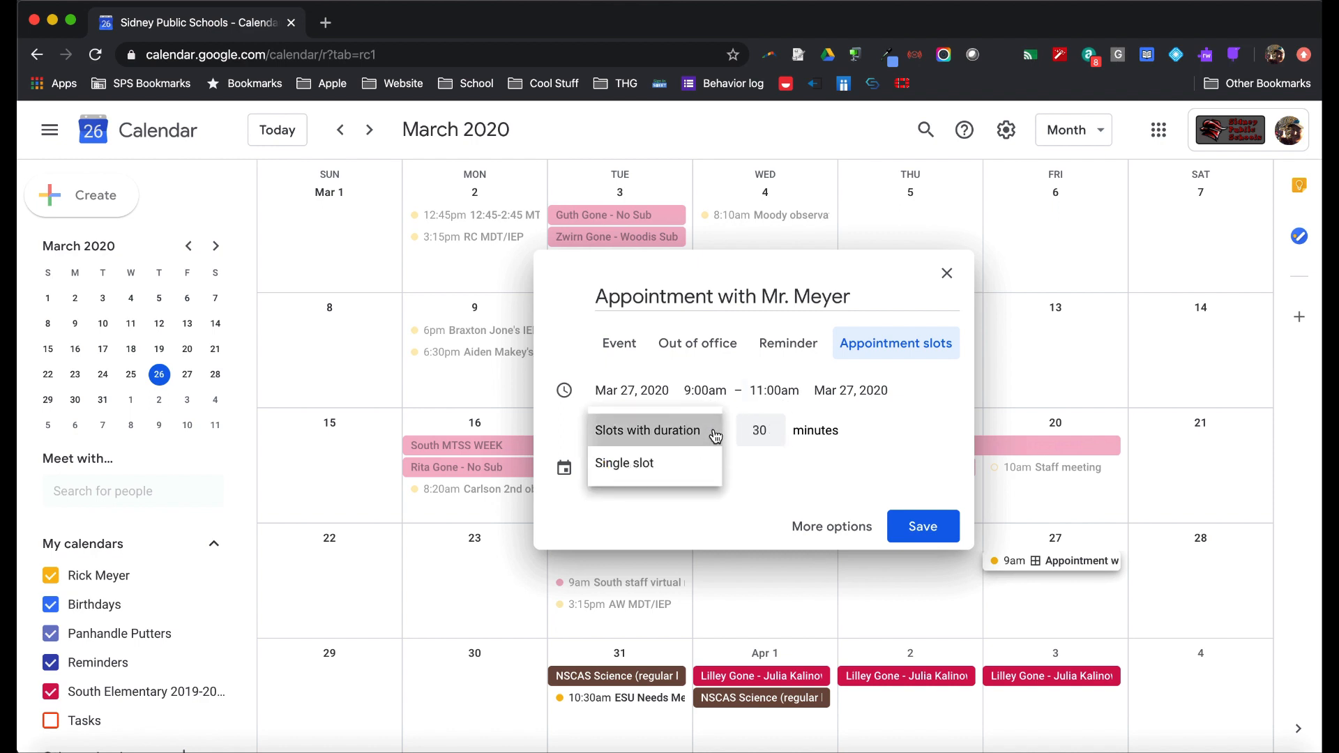
left_click(713, 433)
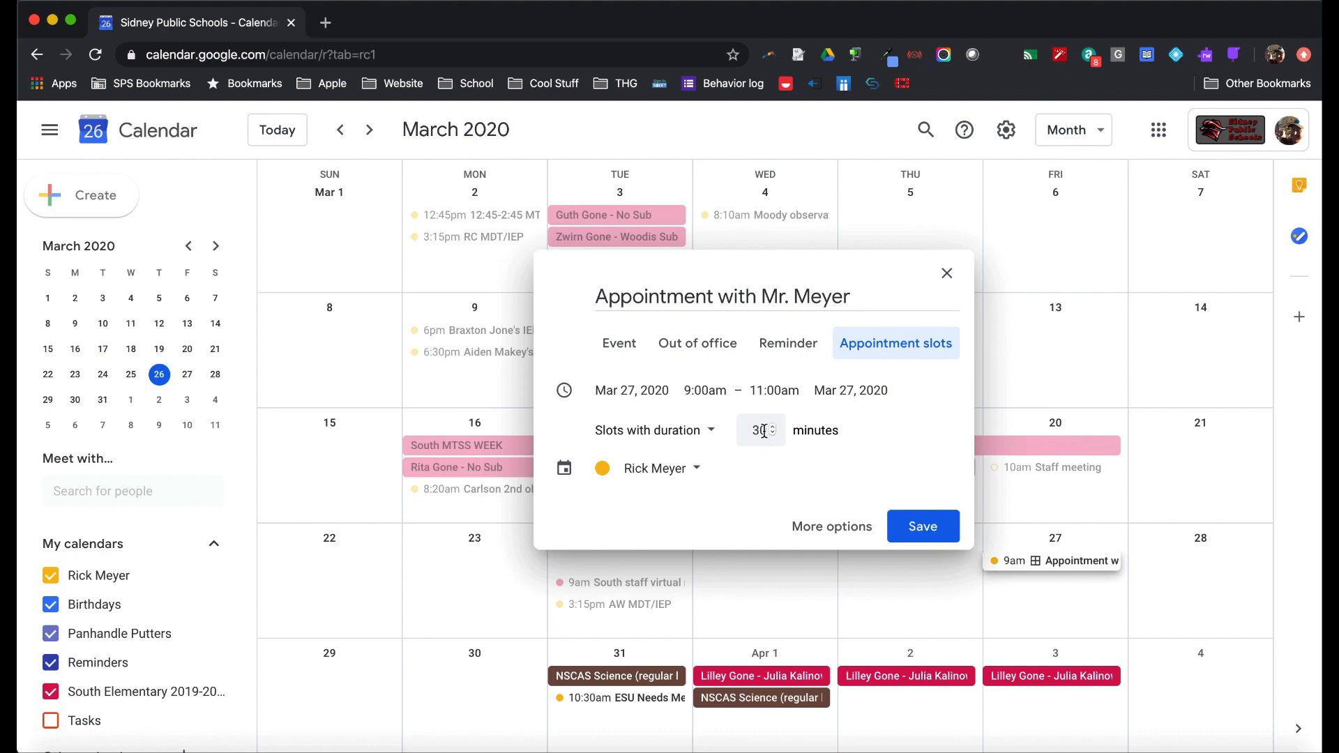
Step: Open the full options of the appointment block, view the calendar's appointment page, and return to editing the block
left_click(836, 527)
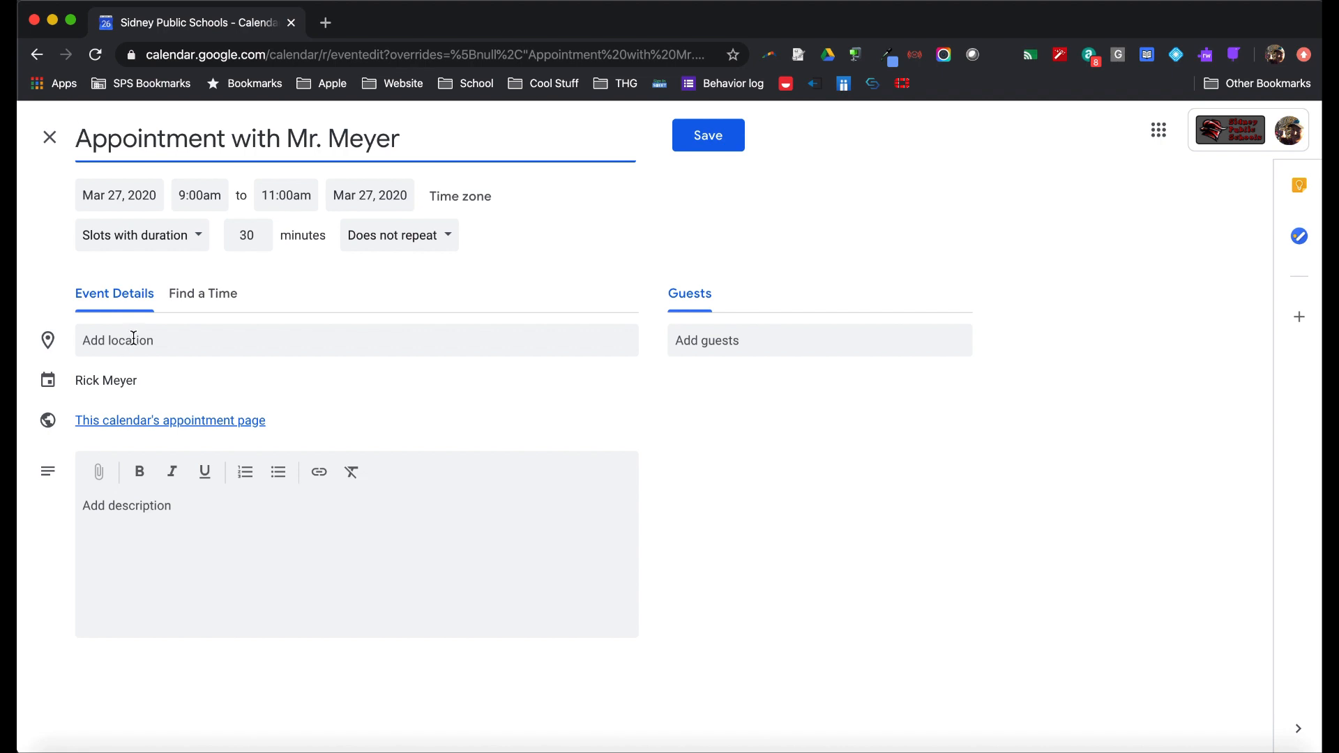
left_click(182, 421)
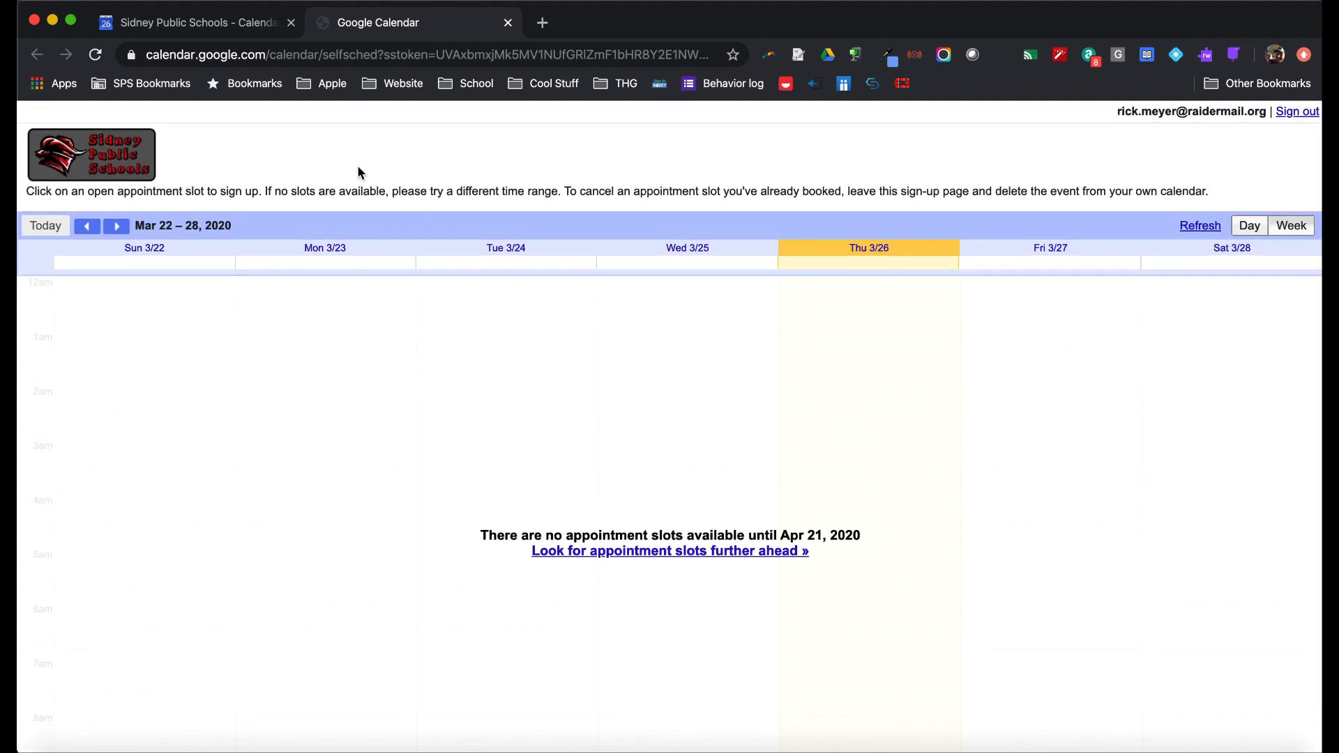
left_click(170, 28)
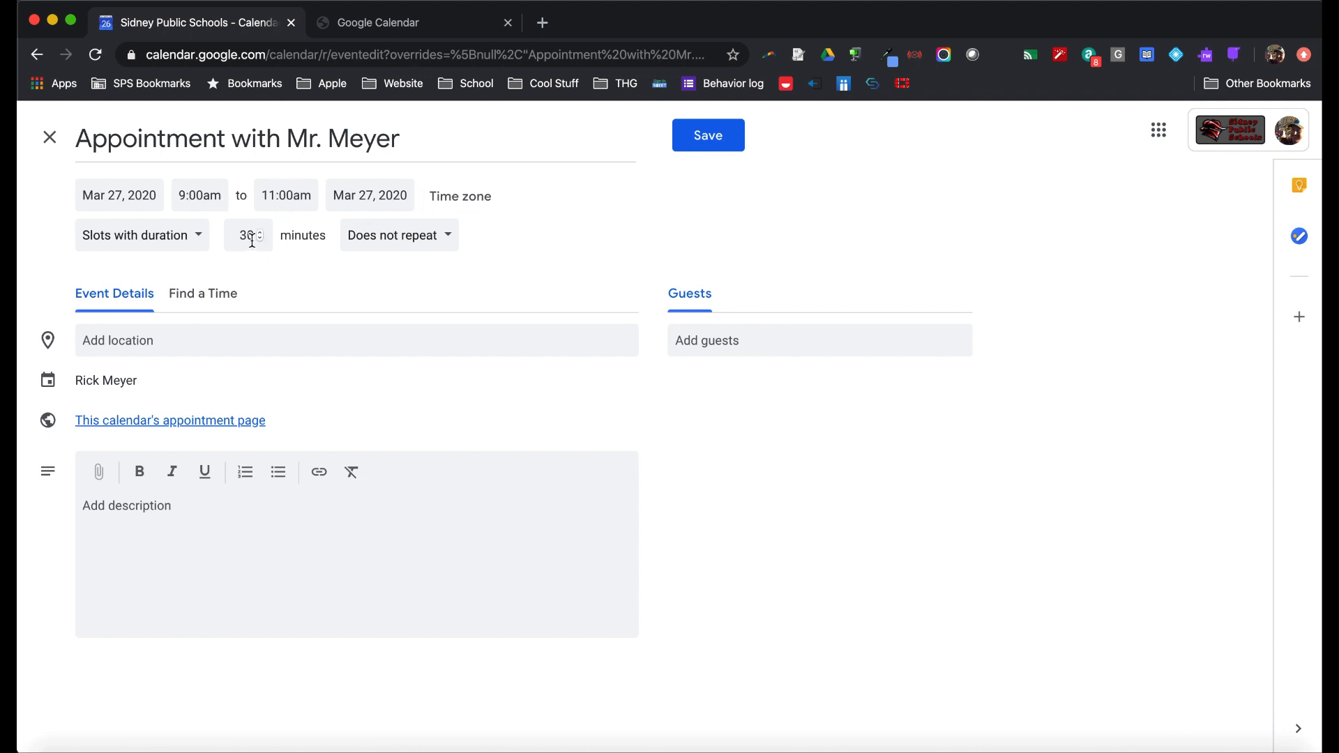
Step: Repeat the morning appointment slots every weekday (Monday to Friday) and save them
left_click(450, 239)
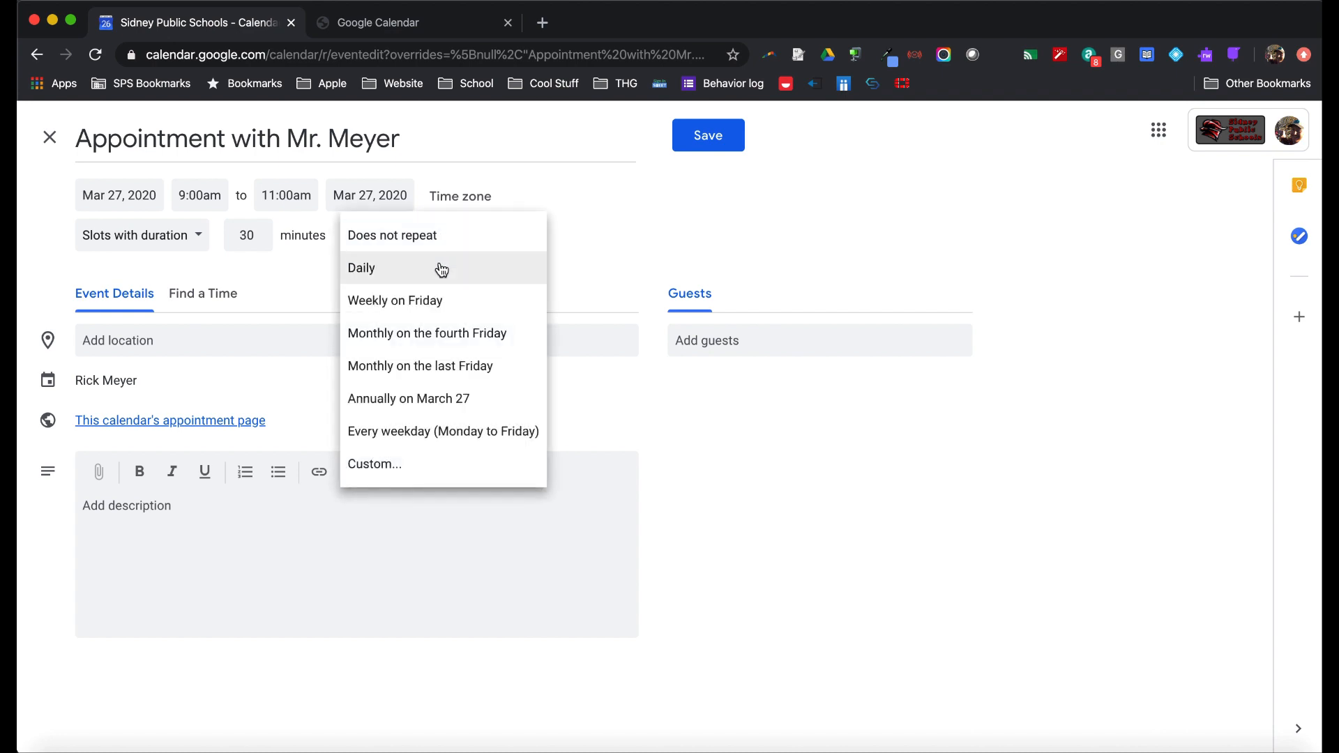
left_click(463, 438)
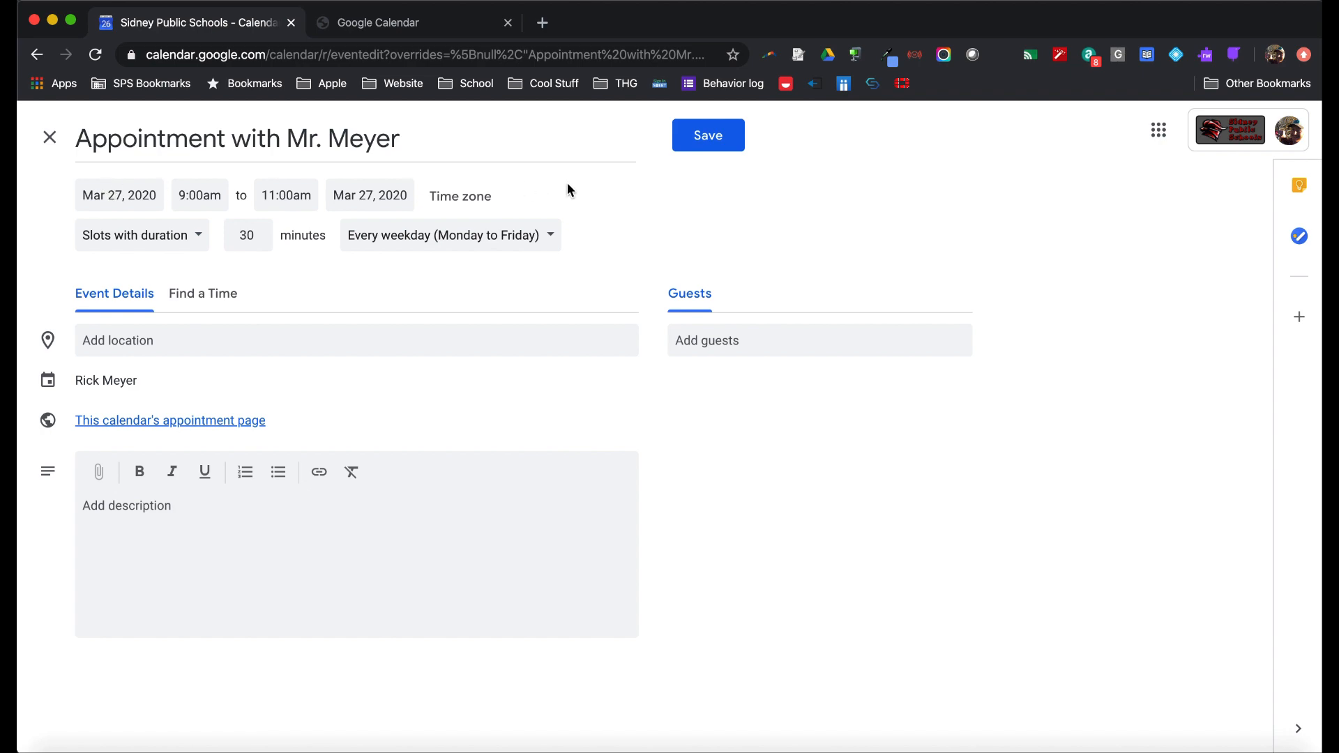
left_click(717, 136)
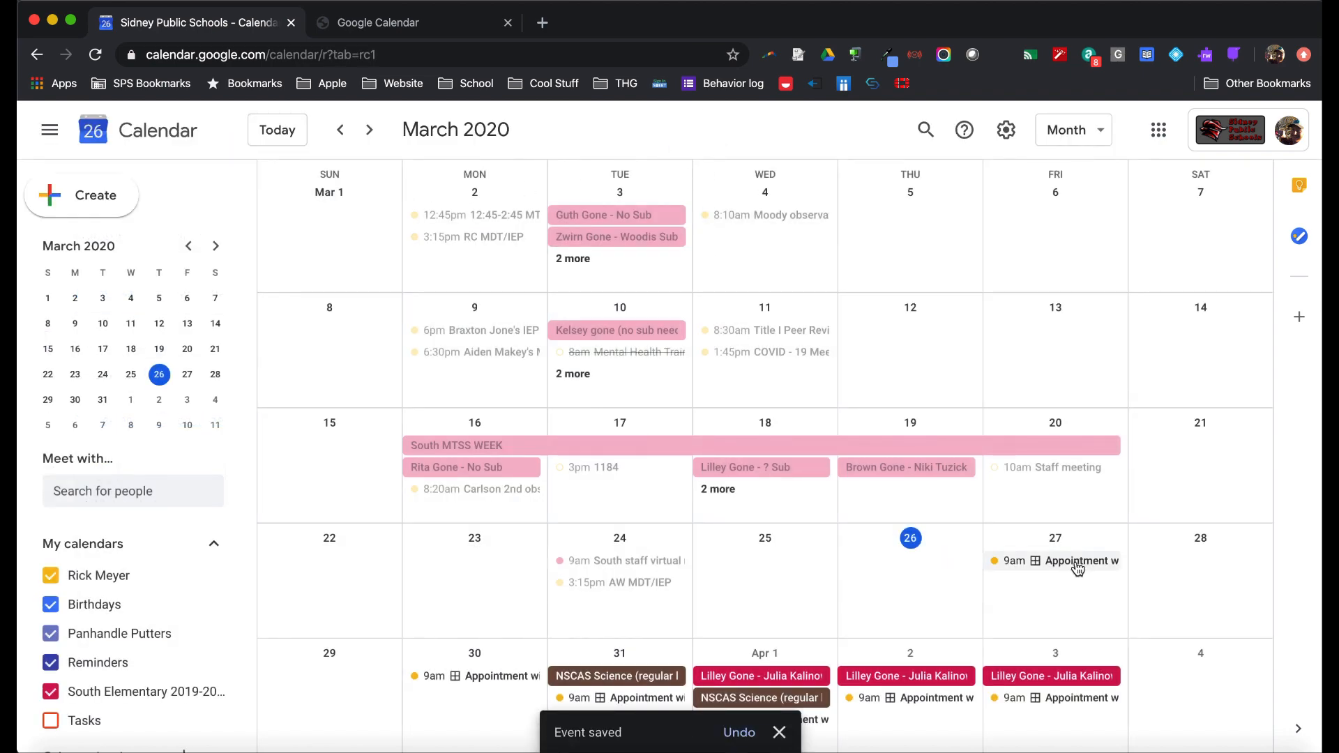
Step: Reload the public appointment page and examine the morning slots offered on Friday, March 27
left_click(404, 28)
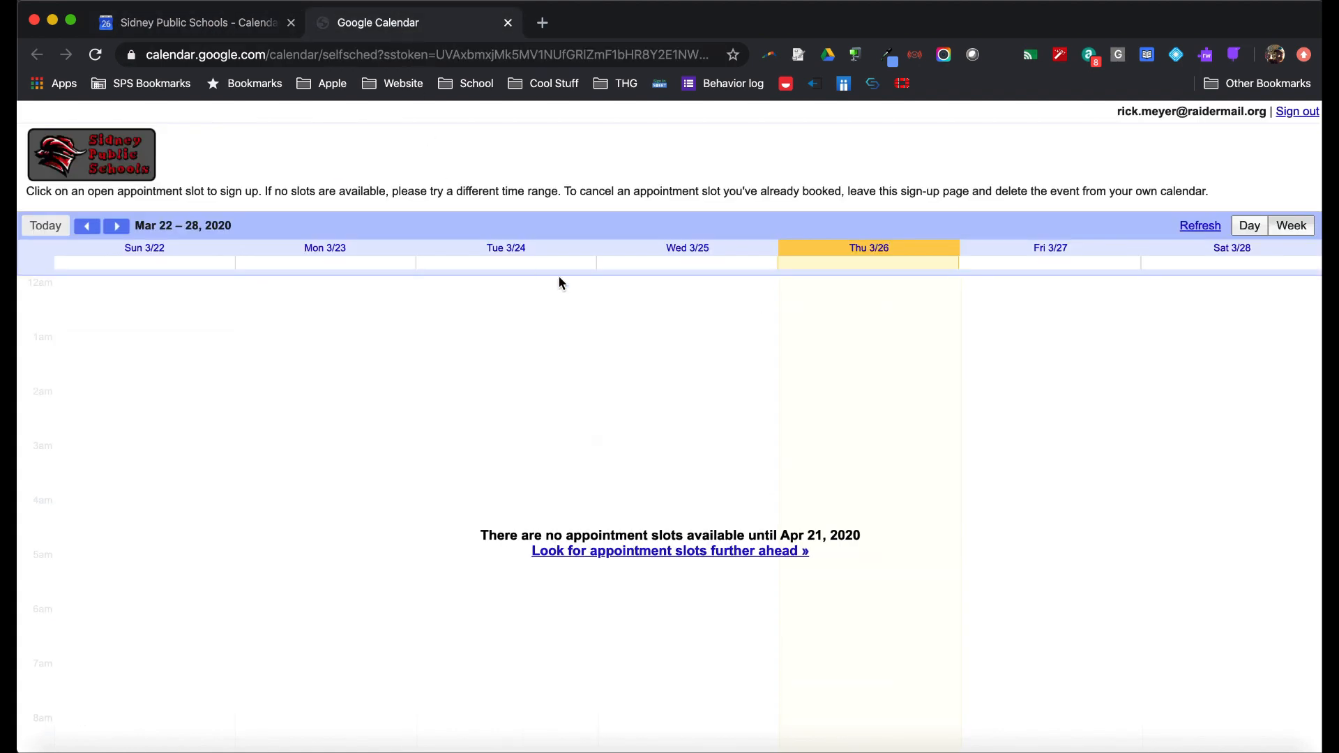
left_click(95, 55)
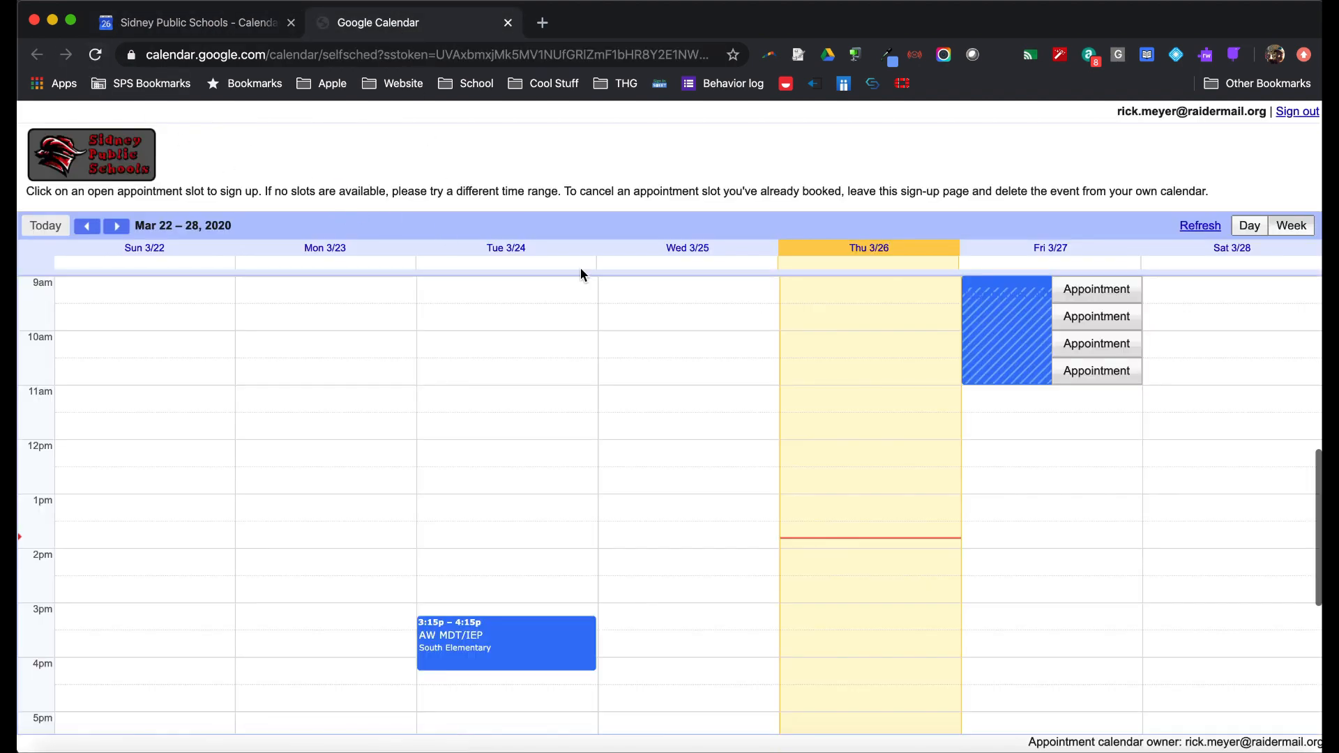
scroll(984, 369, "up", 1)
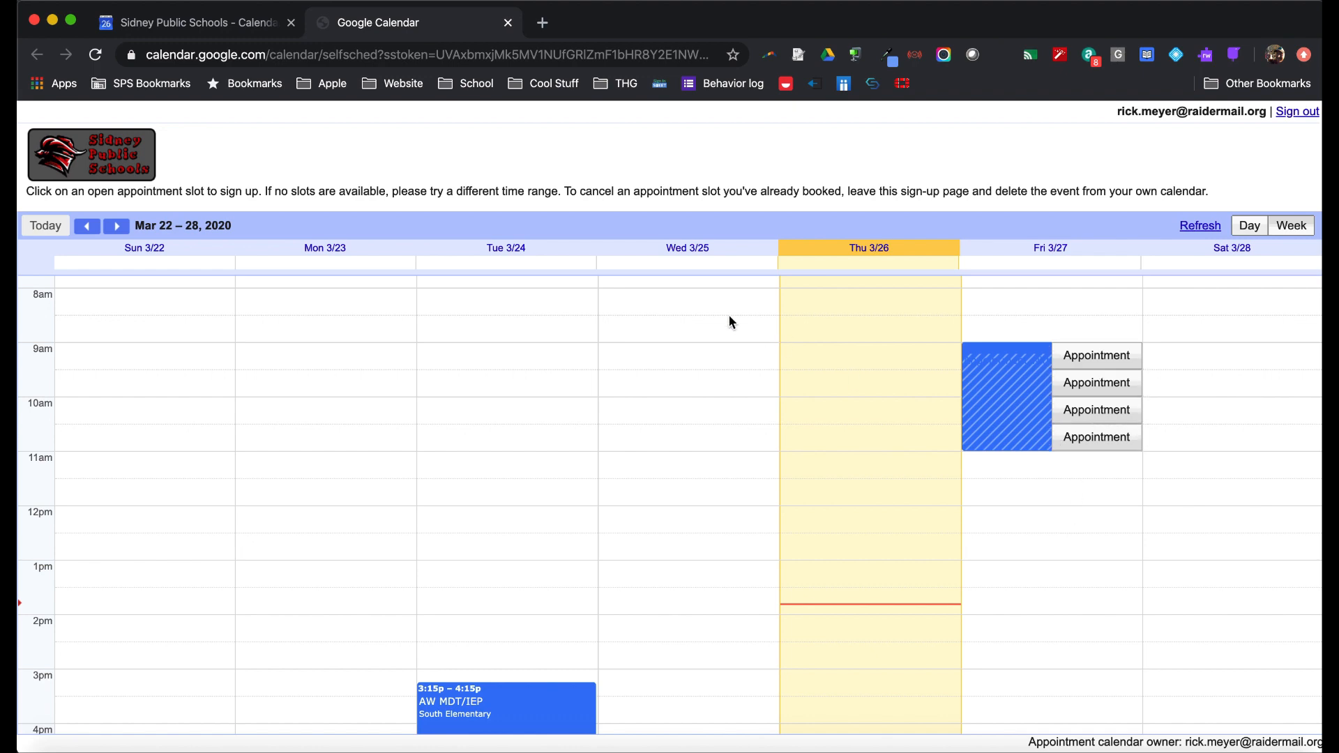
Step: Create a second calendar entry titled "Appointment with" plus the host's name and make it appointment slots
left_click(216, 29)
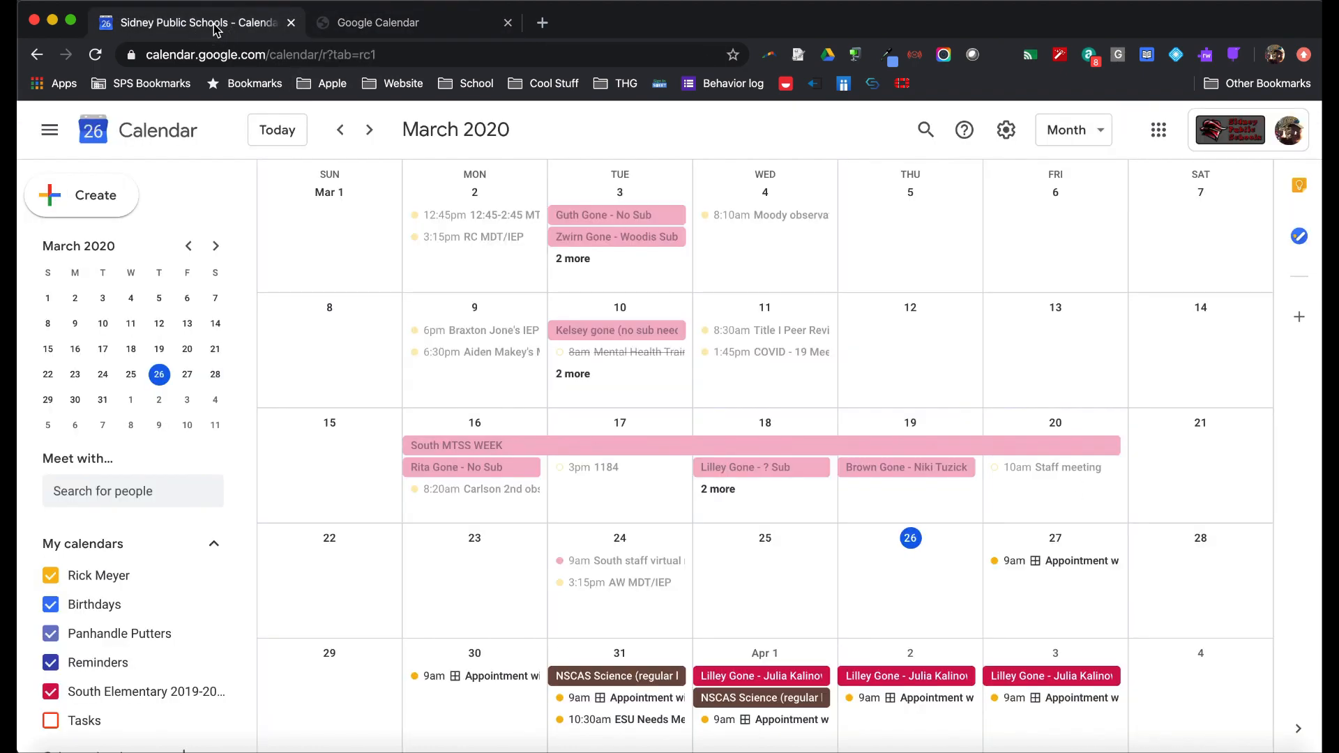
left_click(98, 198)
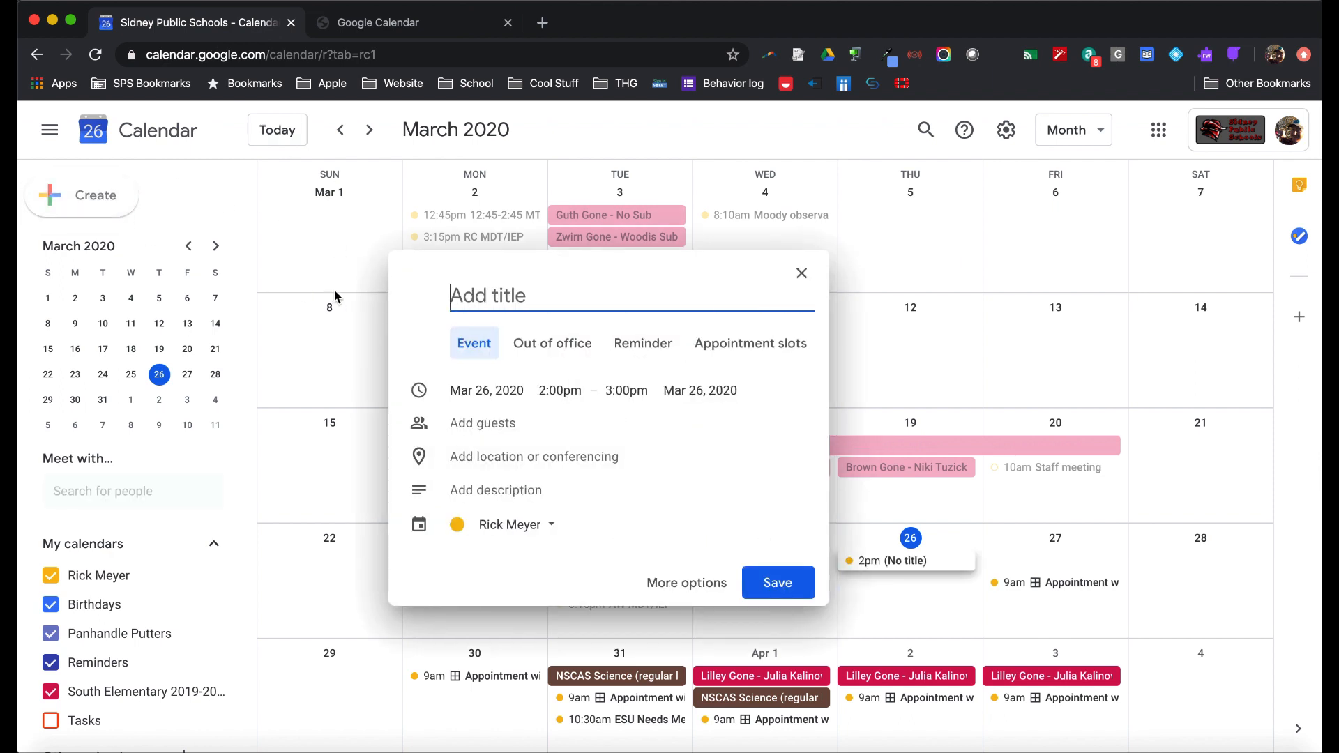
type("Appintment")
key("BackSpace")
key("BackSpace")
key("BackSpace")
key("BackSpace")
key("BackSpace")
key("BackSpace")
key("BackSpace")
type("ointment ")
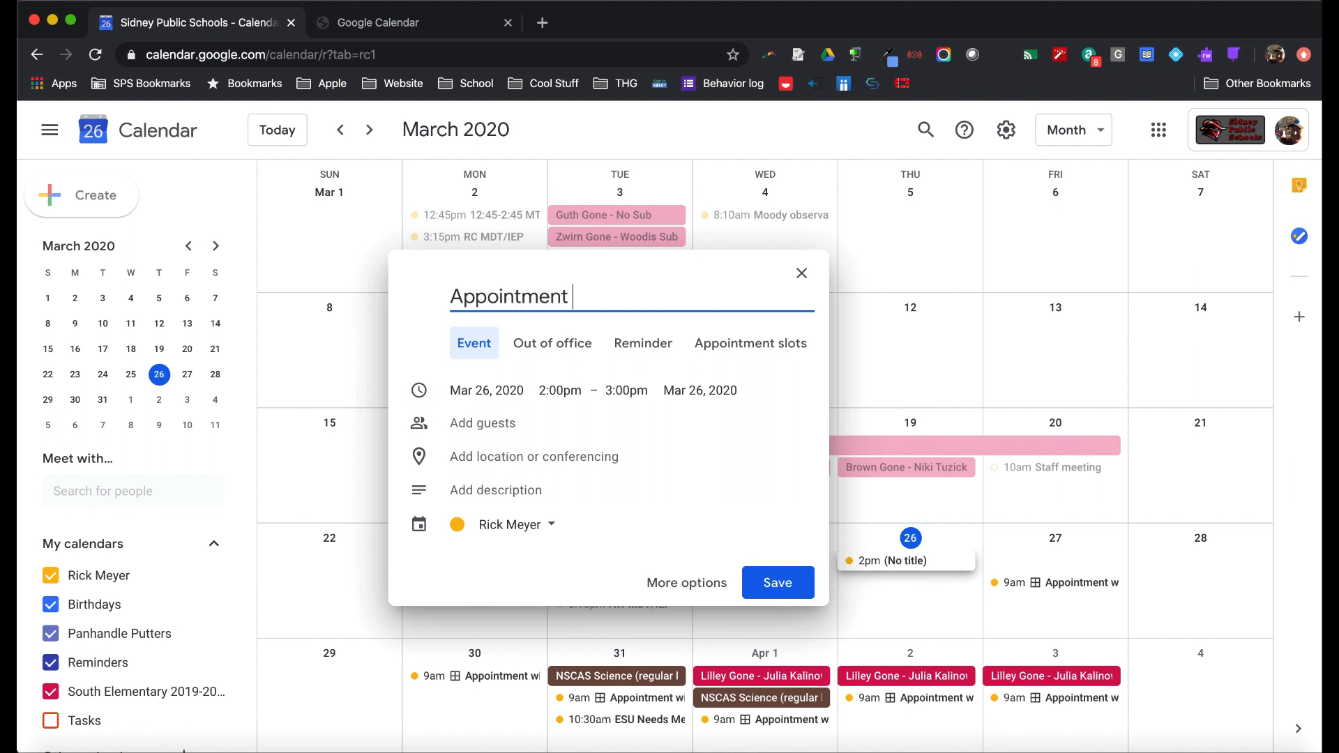
type("with Mr. Meyer")
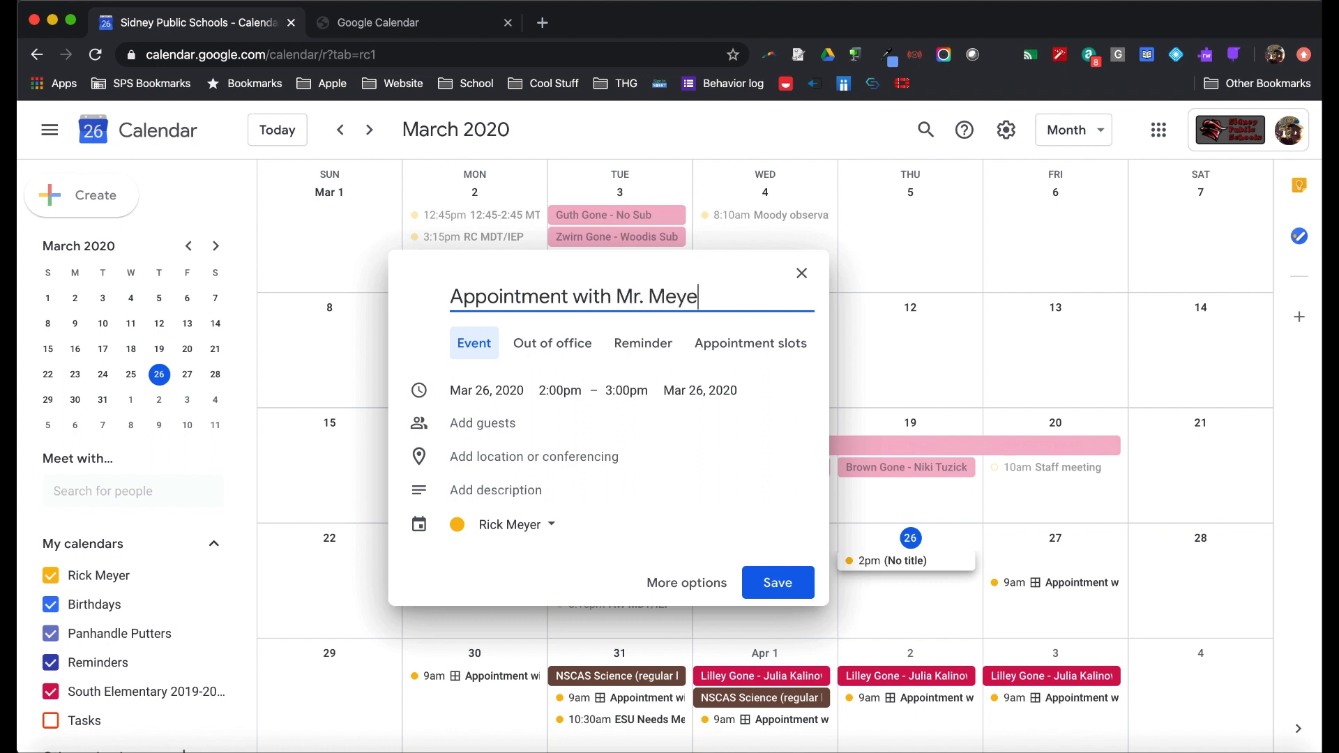
left_click(703, 349)
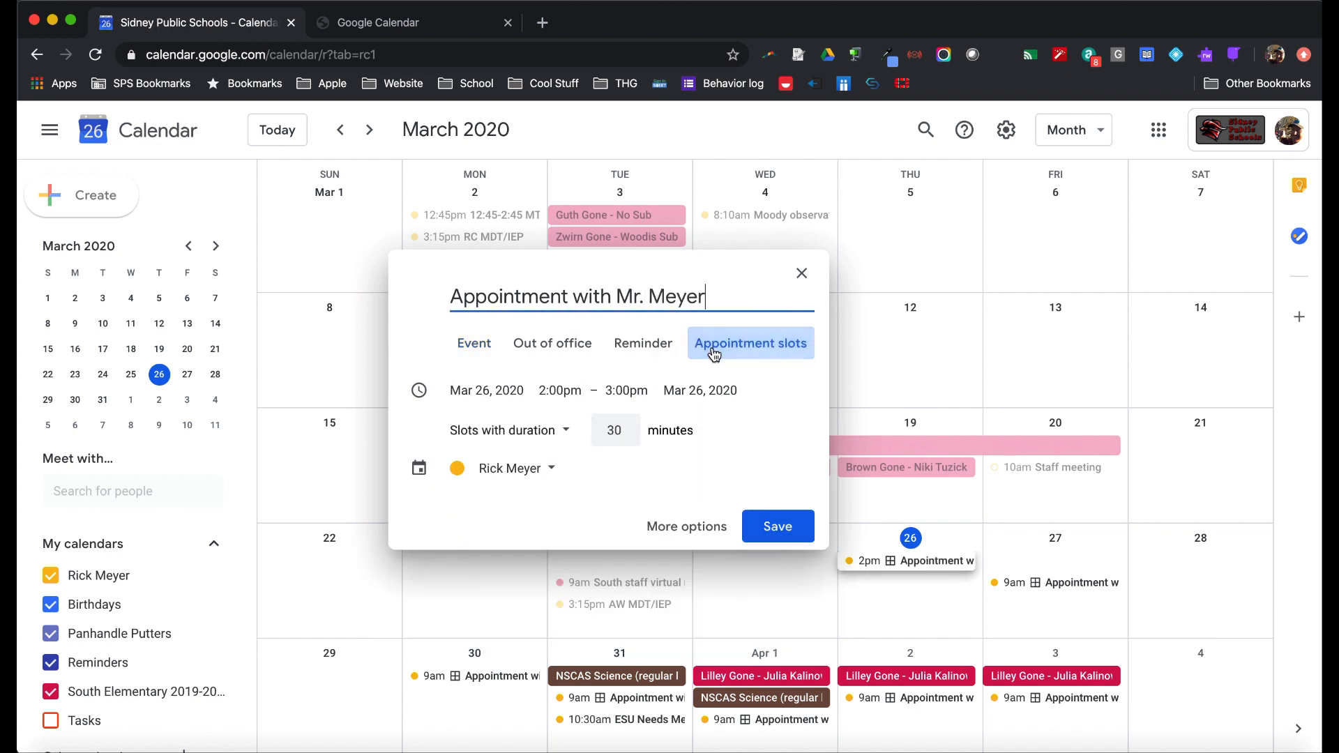
Step: Schedule the second block of slots on March 27, 2020 from 1:00pm to 3:00pm and save it
left_click(486, 390)
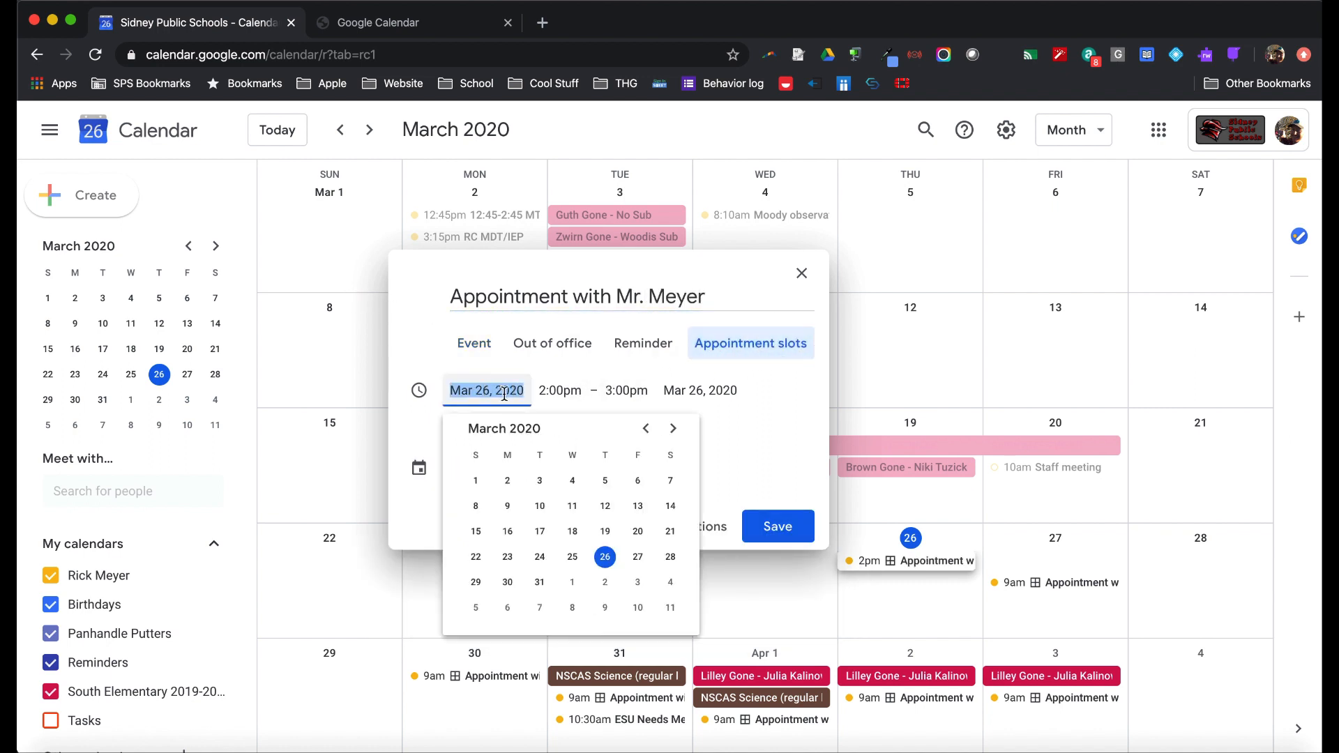
left_click(636, 557)
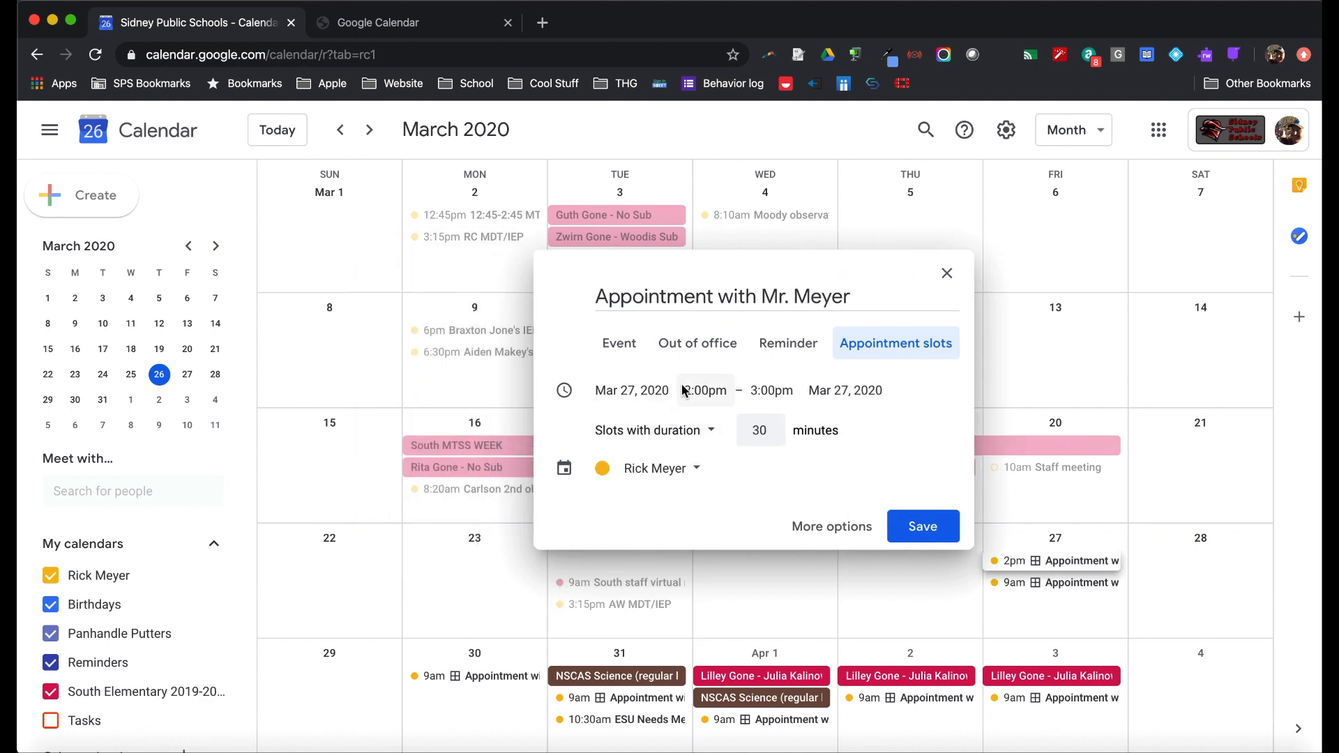
left_click(716, 389)
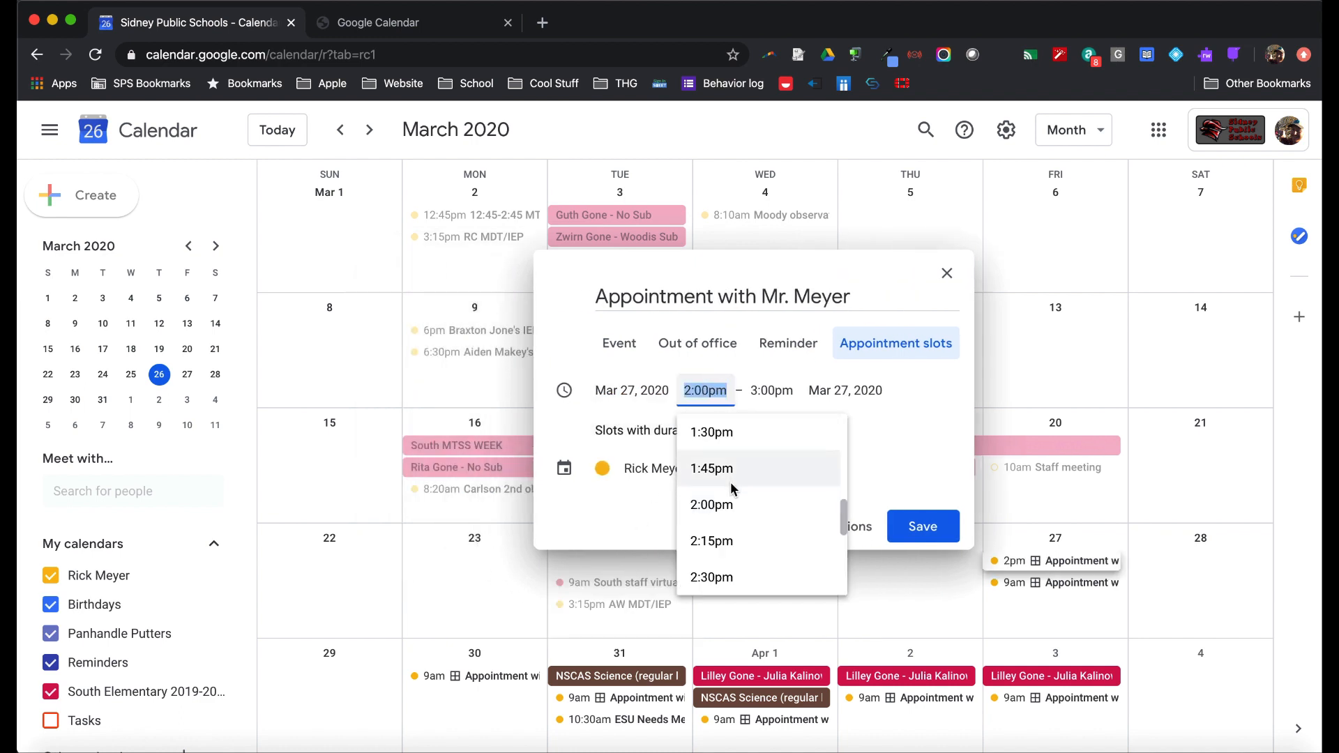
scroll(727, 475, "up", 2)
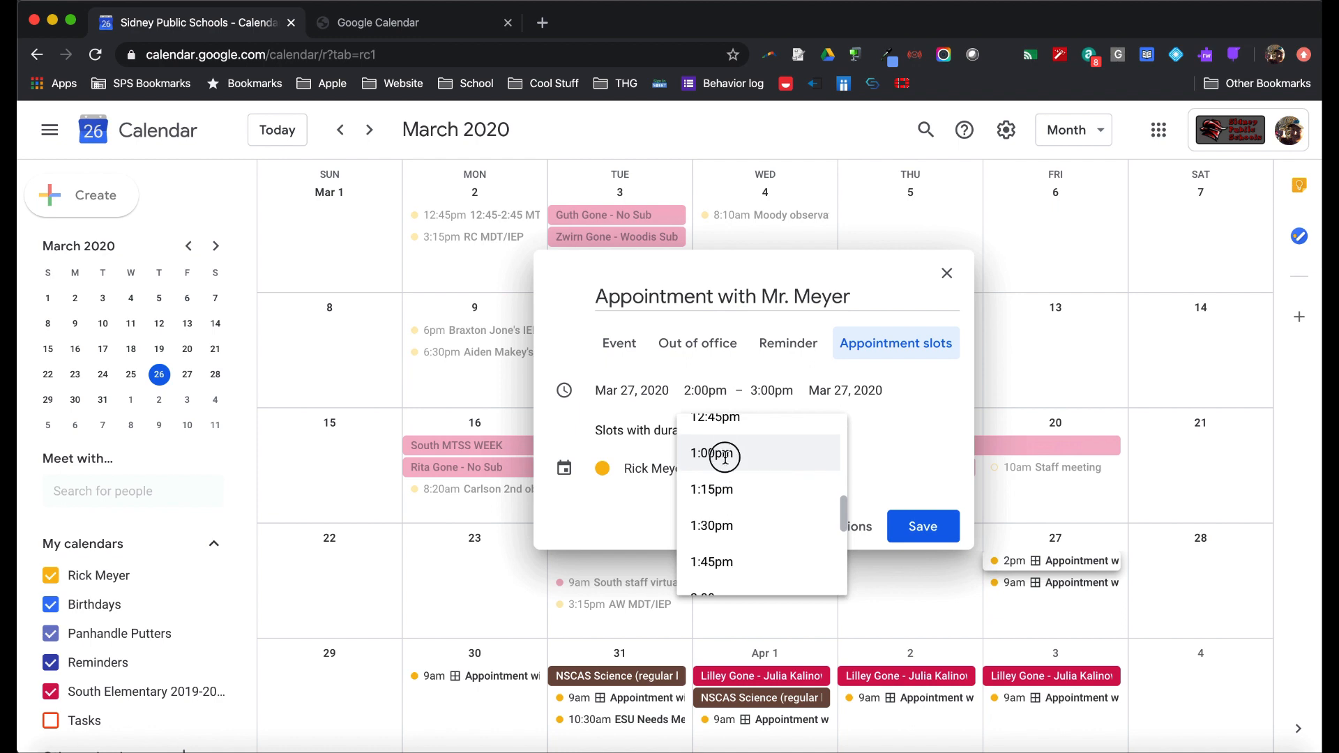
left_click(726, 453)
left_click(766, 403)
scroll(759, 516, "down", 1)
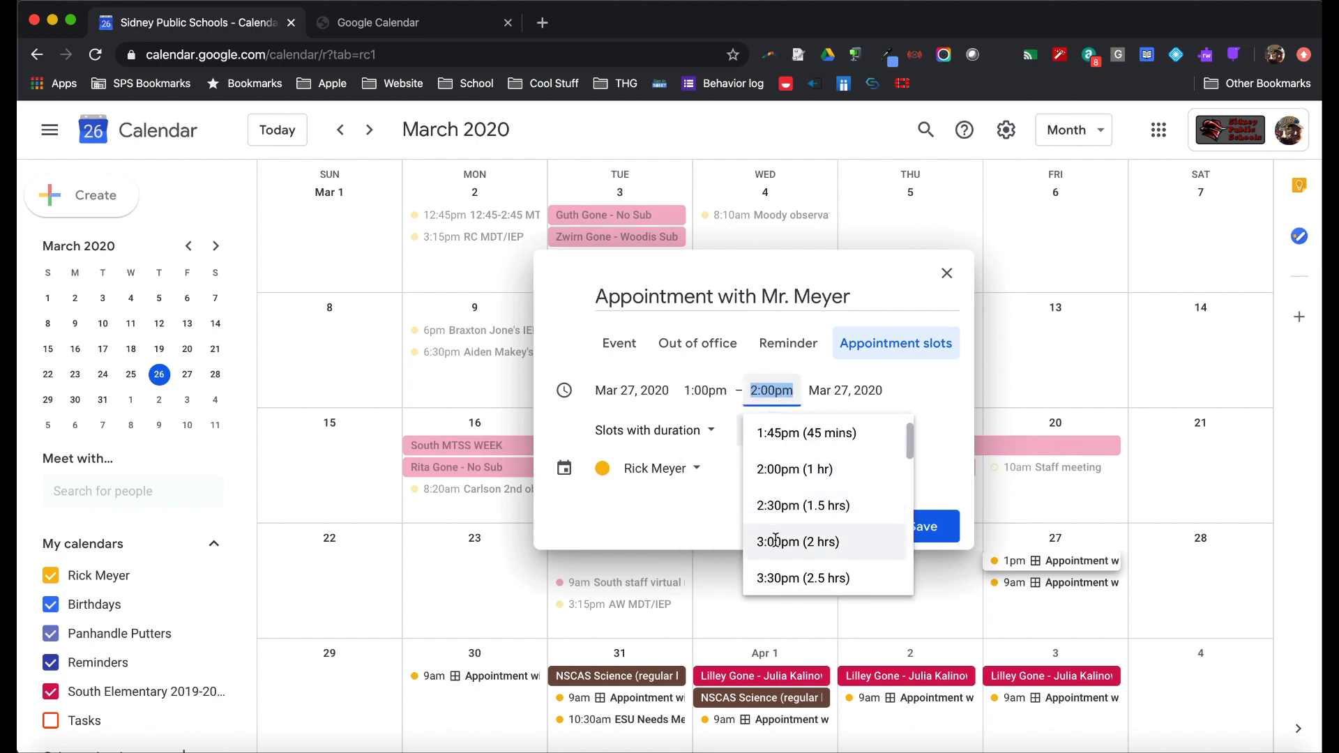
left_click(757, 539)
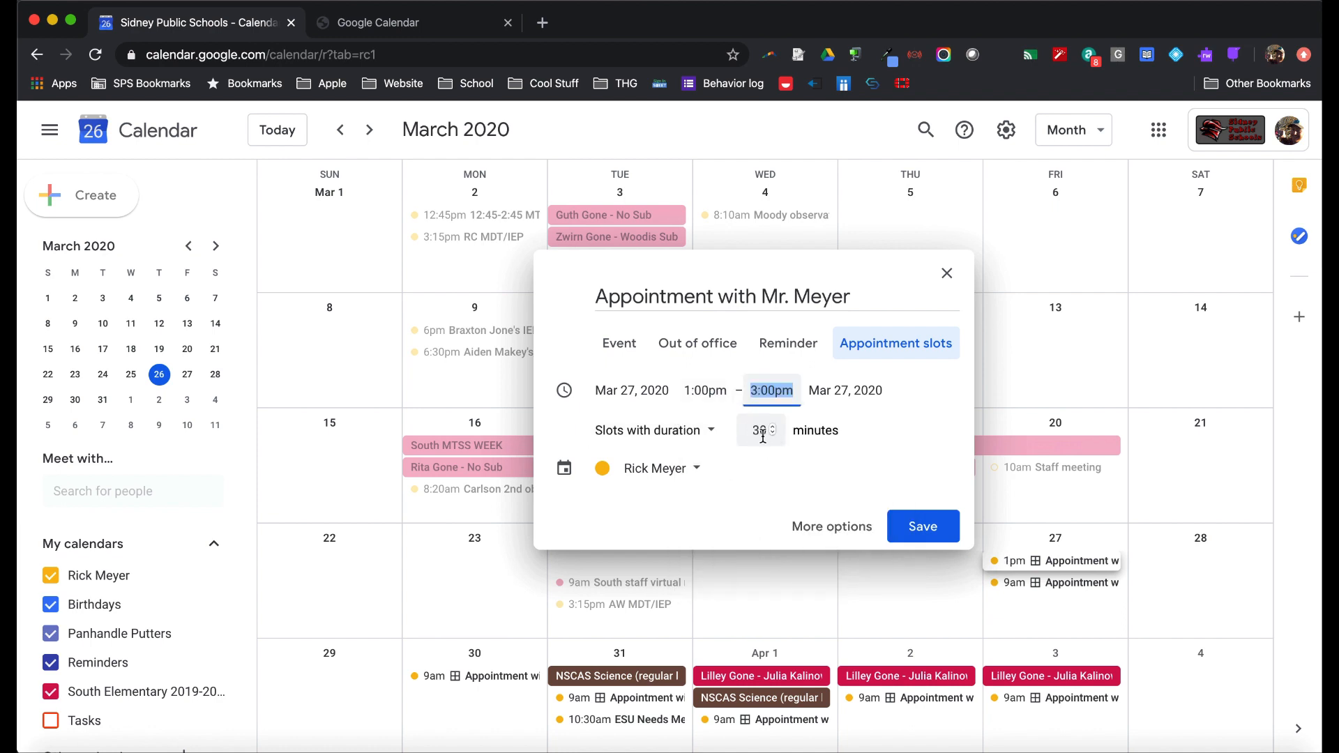
left_click(929, 529)
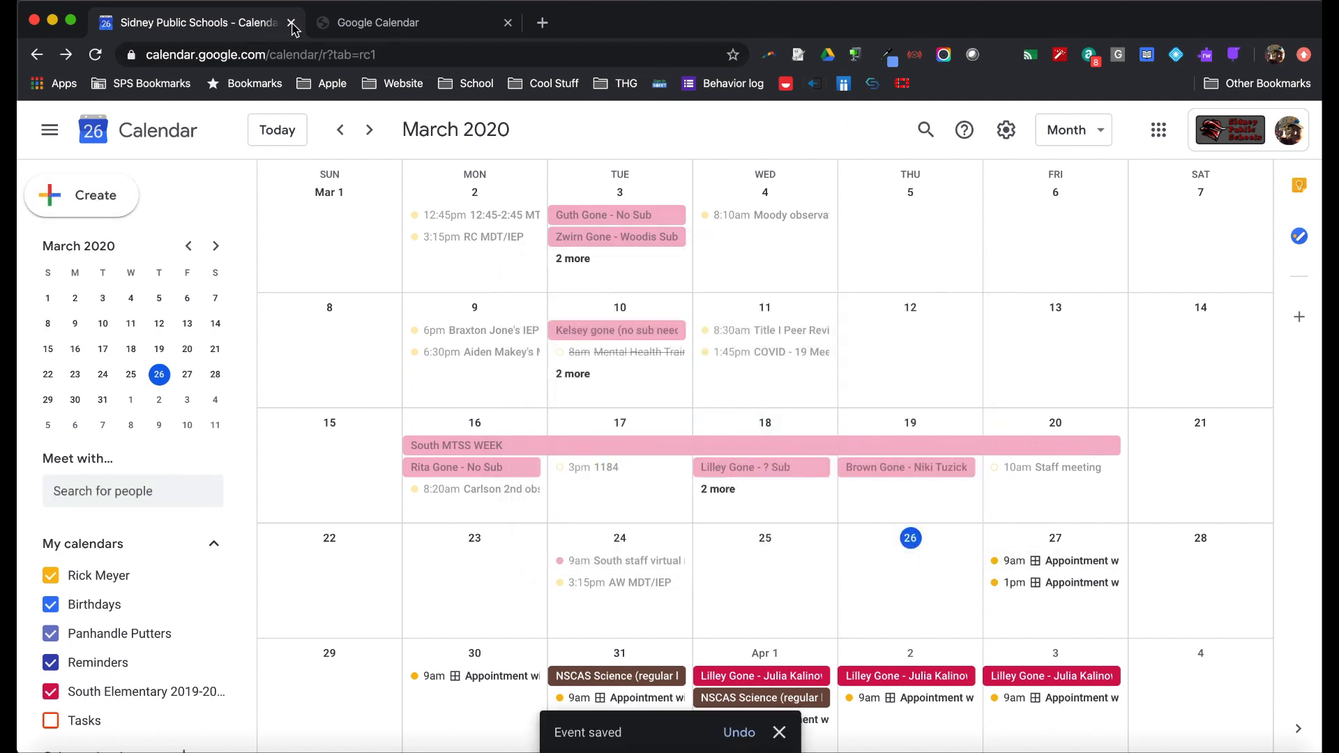
Step: Reload the public appointment page to check the afternoon slots on Friday, March 27
left_click(380, 22)
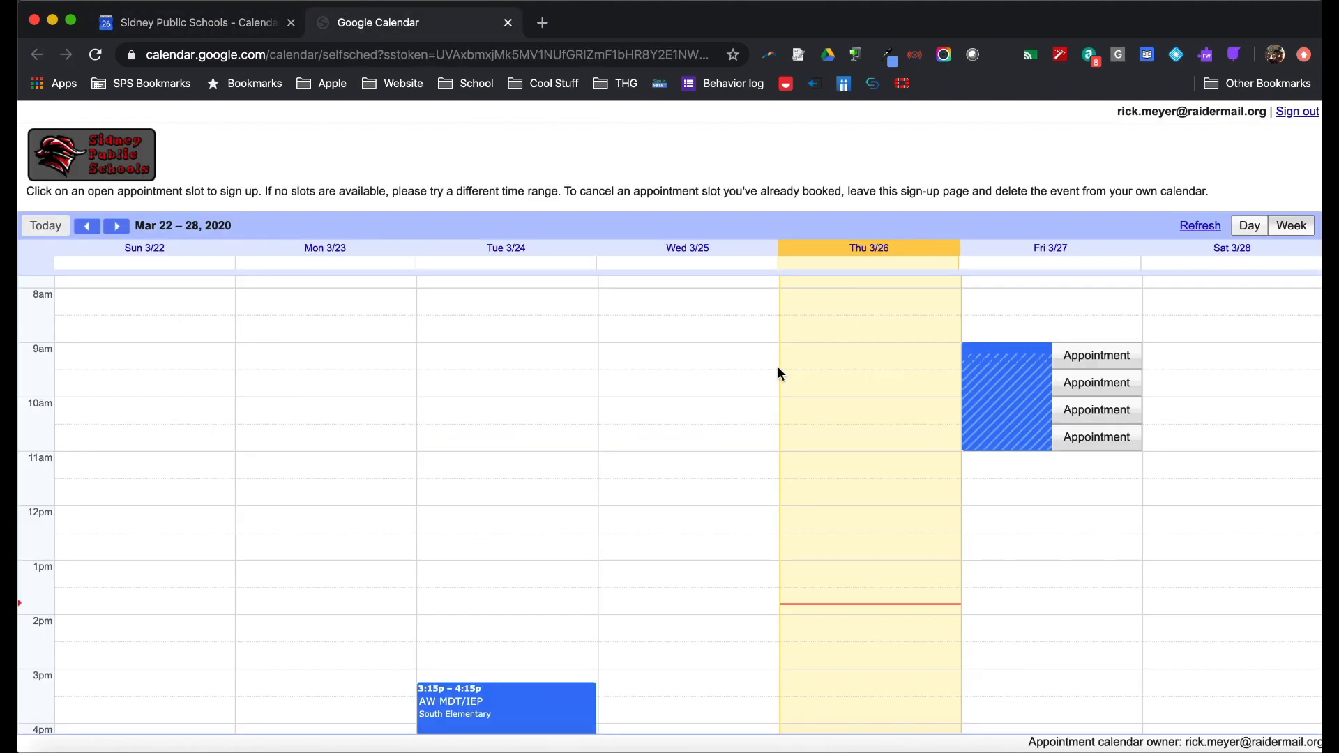
left_click(95, 54)
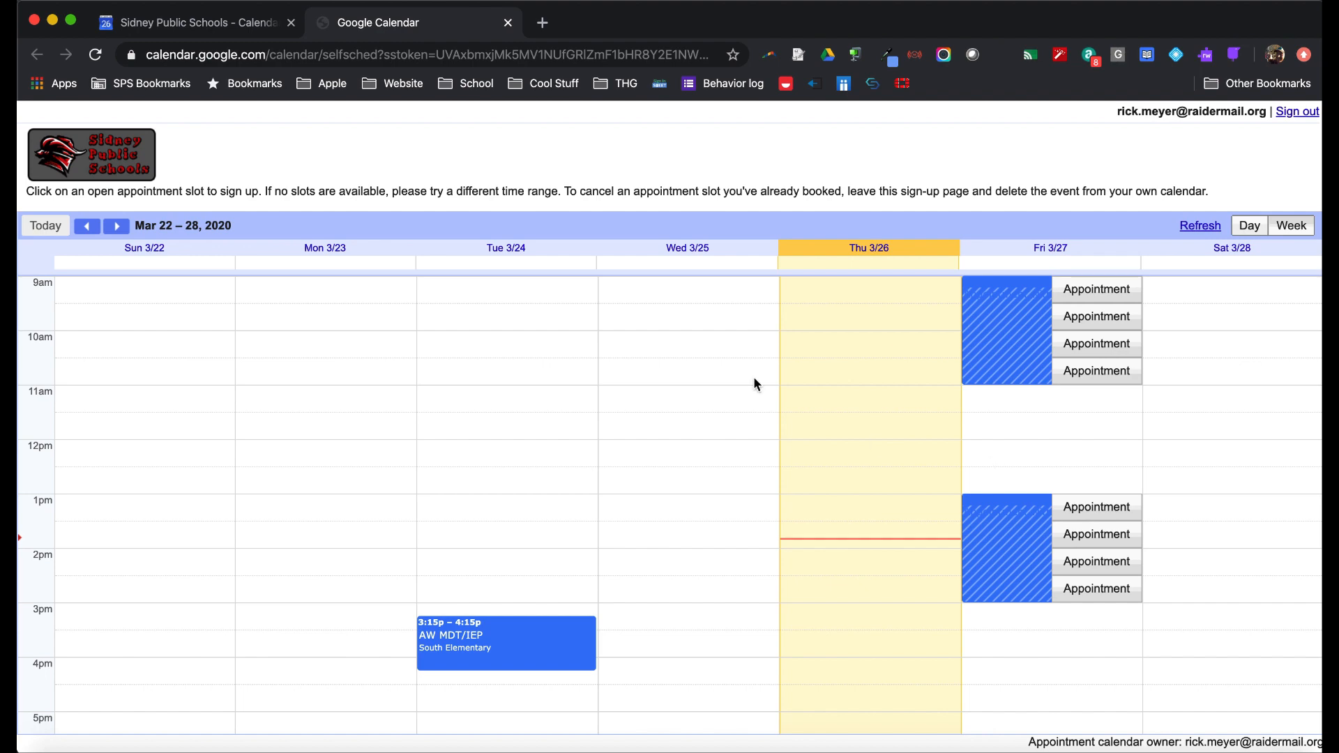
Step: Compare the calendar with the public appointment page and examine the slots offered during the week of March 29 – April 4, 2020
left_click(210, 23)
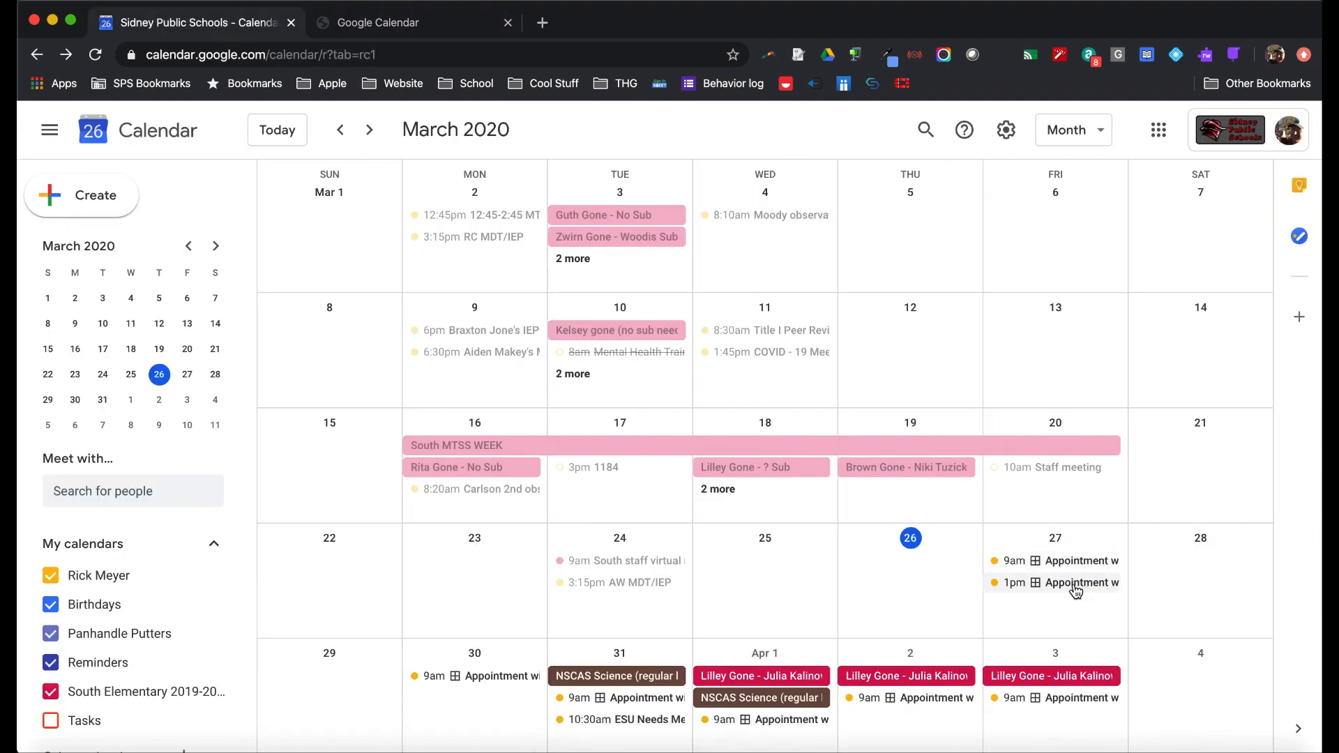
left_click(390, 24)
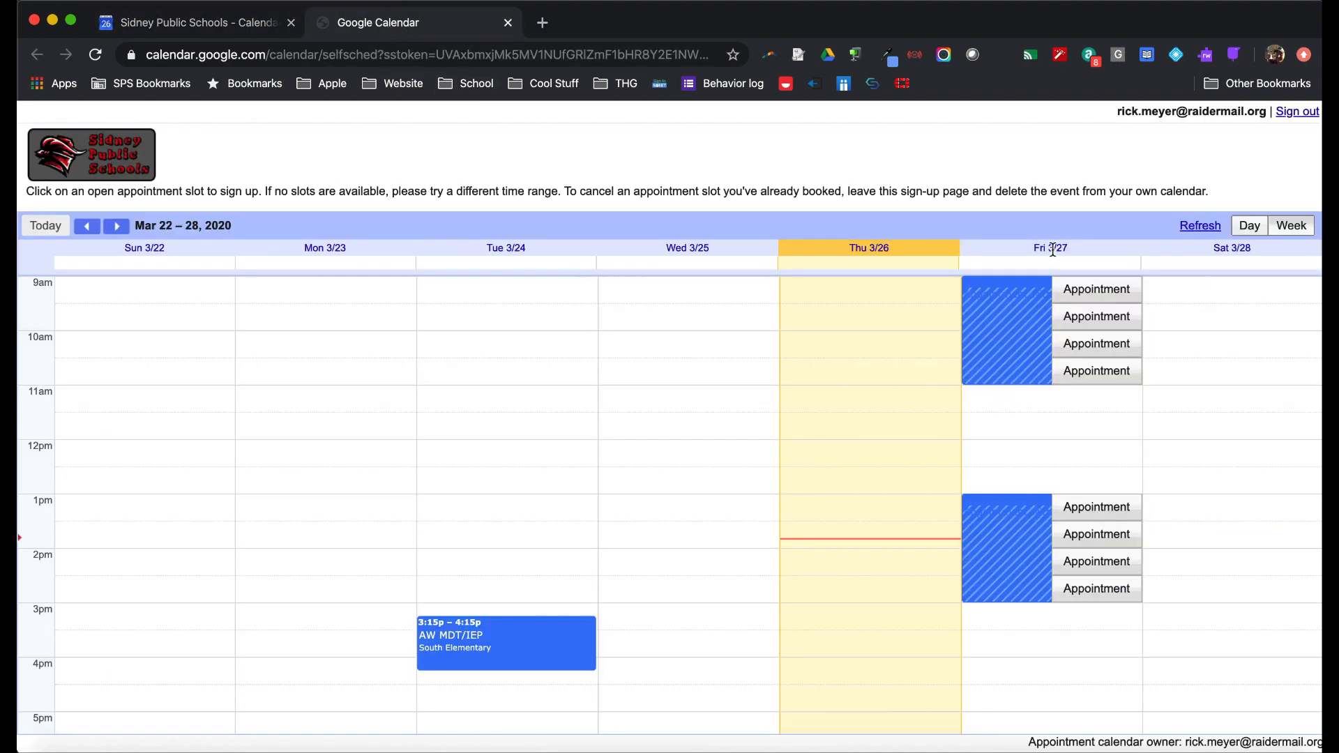
left_click(117, 225)
scroll(472, 376, "up", 5)
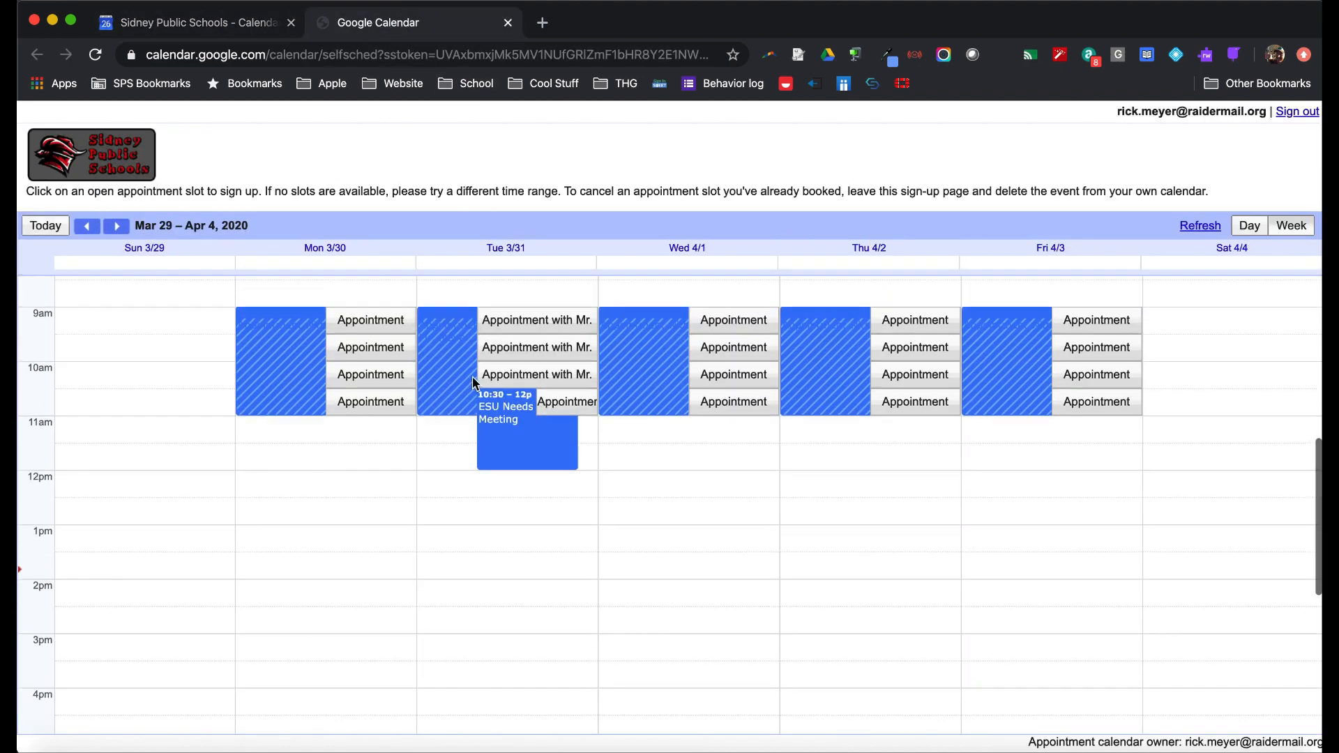
scroll(474, 379, "up", 4)
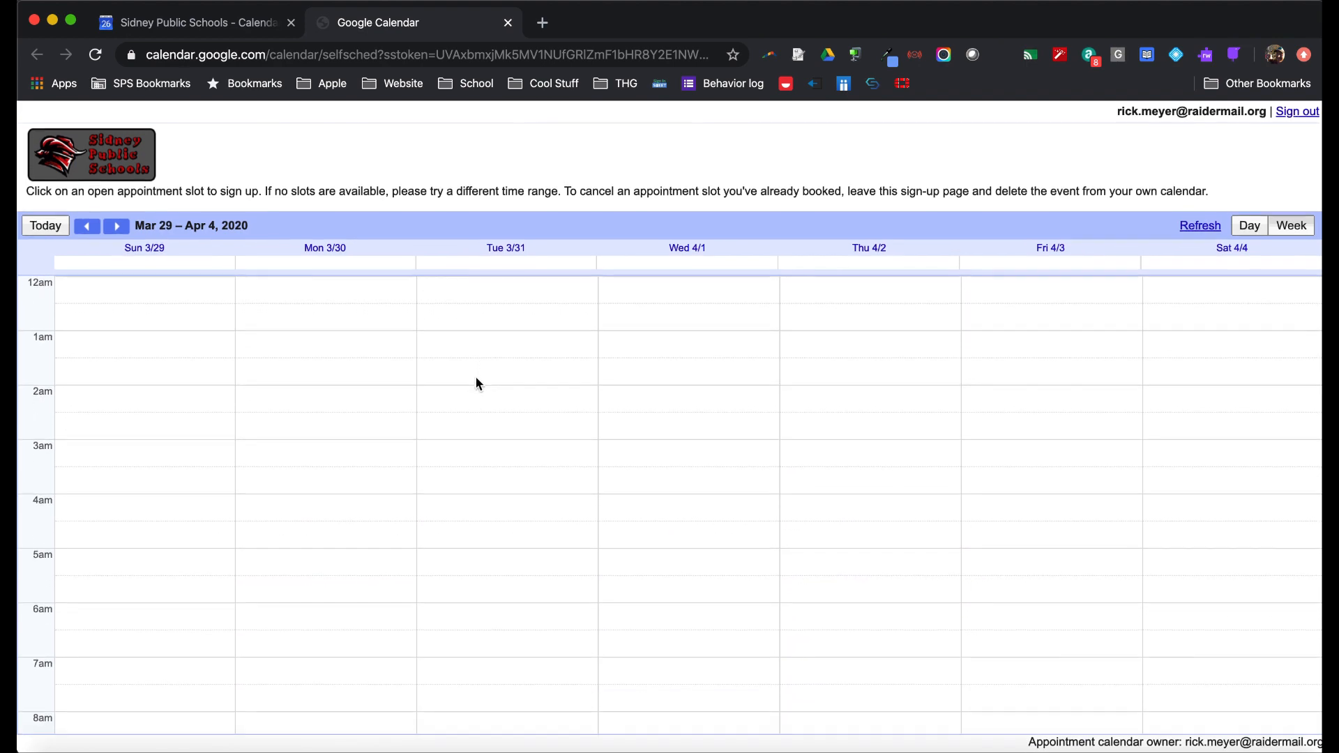
scroll(474, 380, "down", 9)
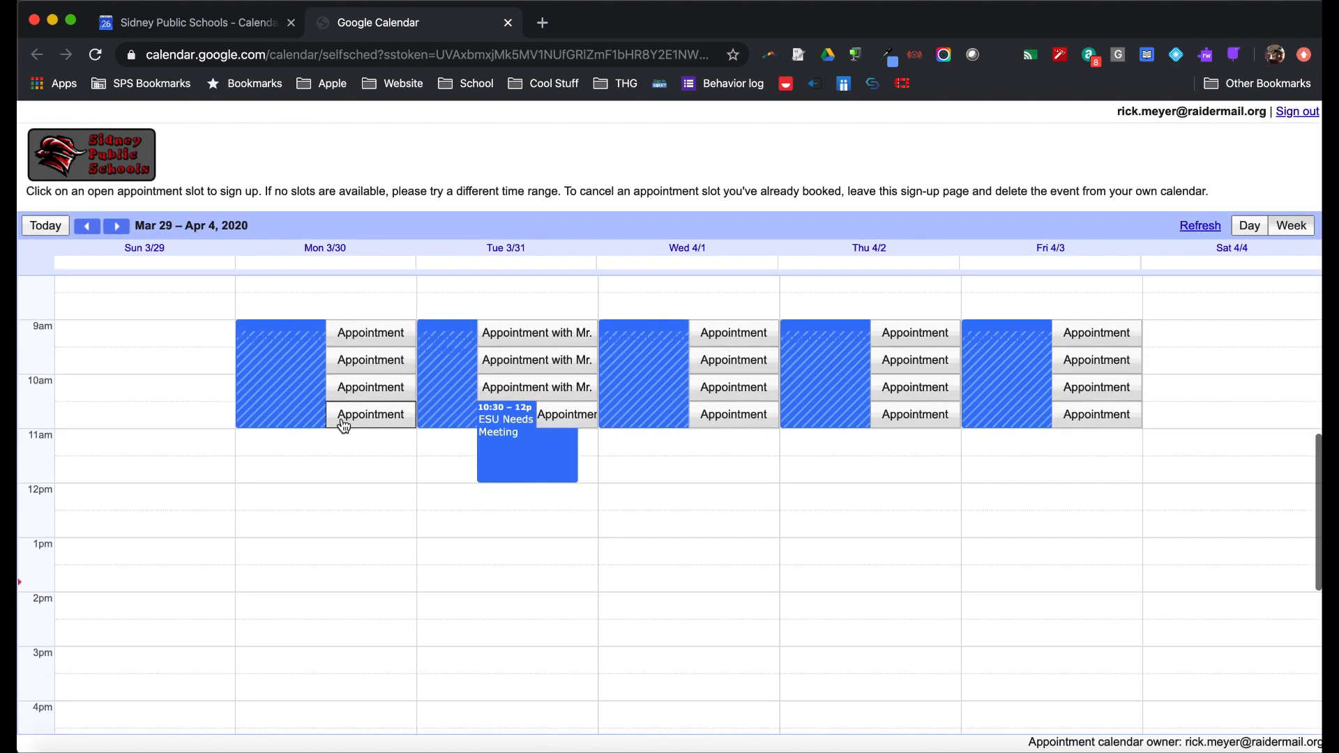
scroll(342, 422, "down", 7)
scroll(341, 422, "up", 9)
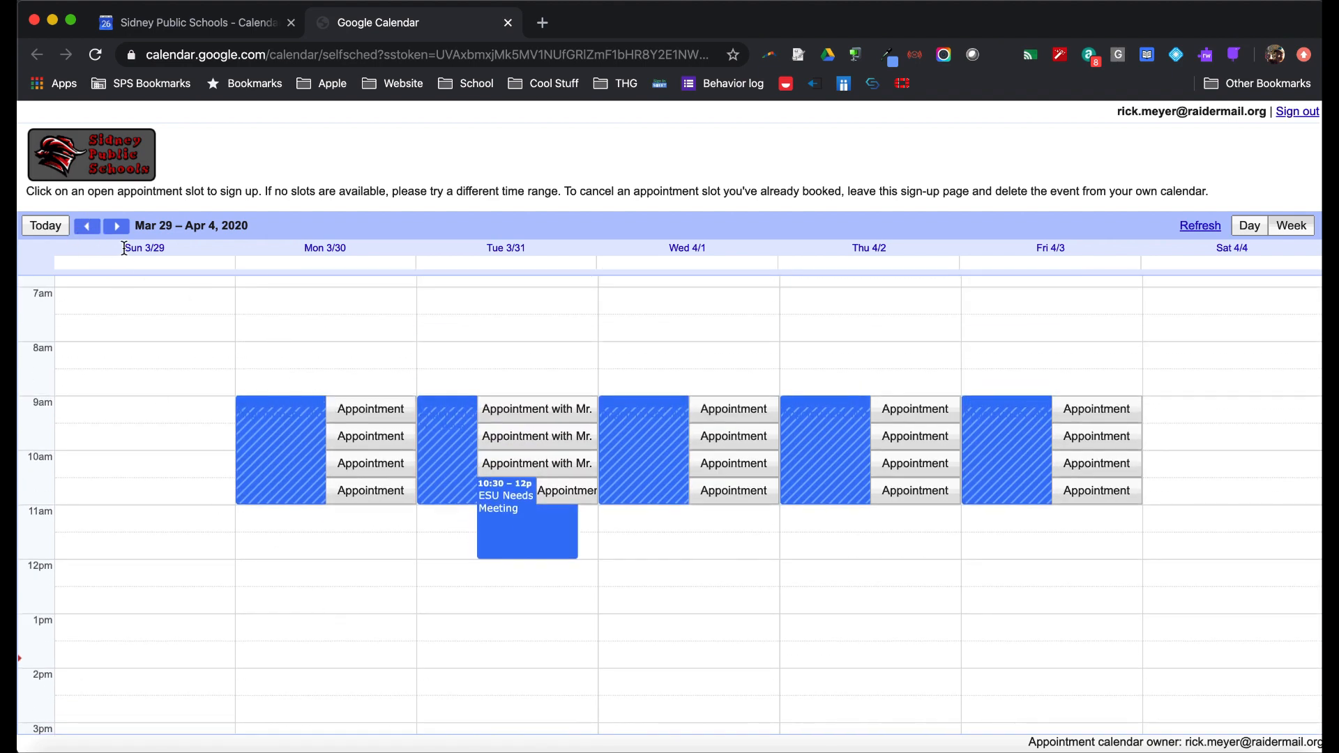
left_click(86, 226)
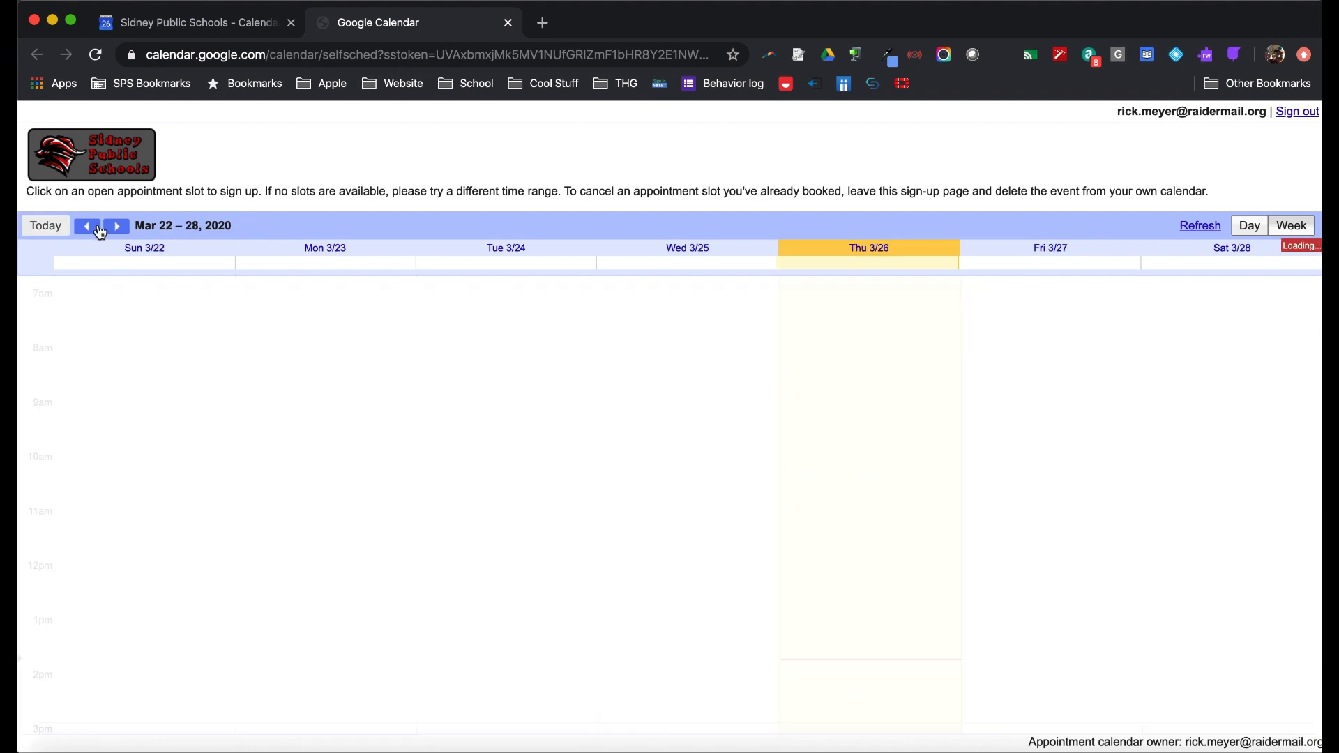
Step: Set the 1:00pm appointment block on March 27 to repeat every weekday (Monday to Friday) and save it
left_click(193, 21)
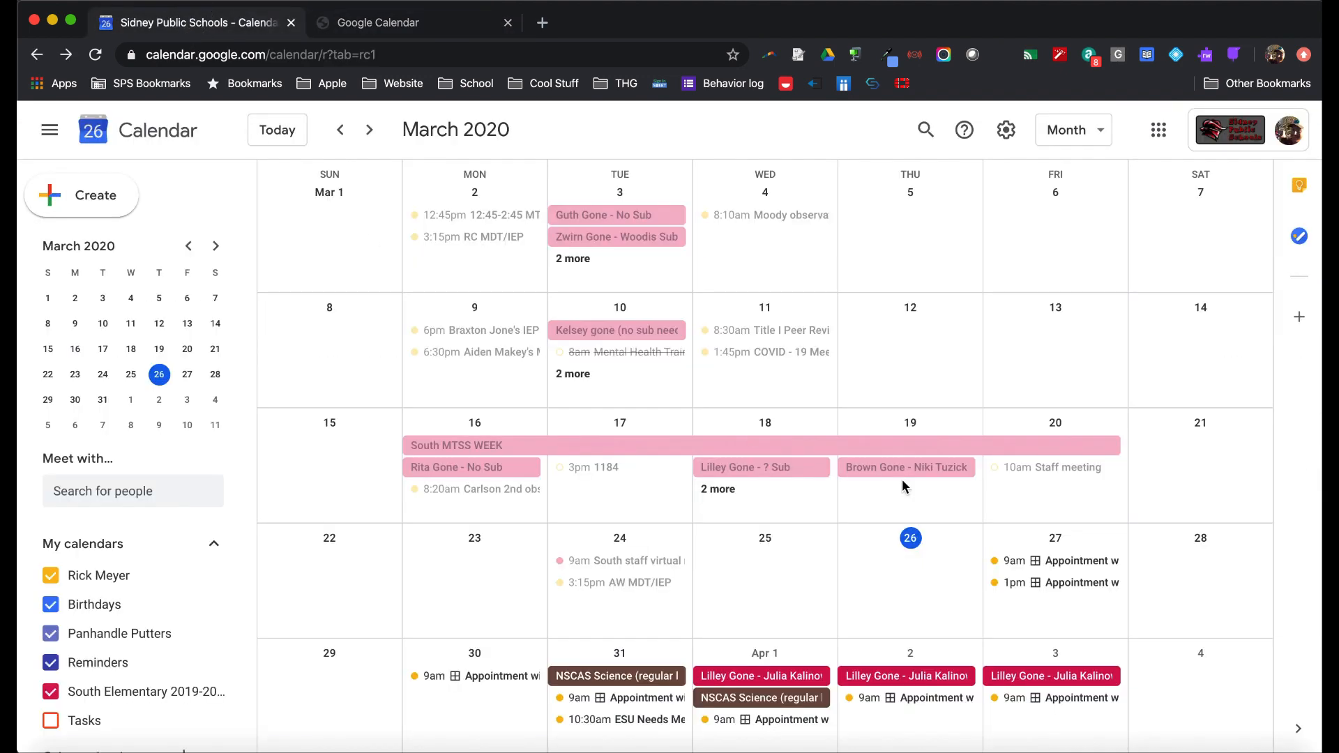
left_click(1082, 585)
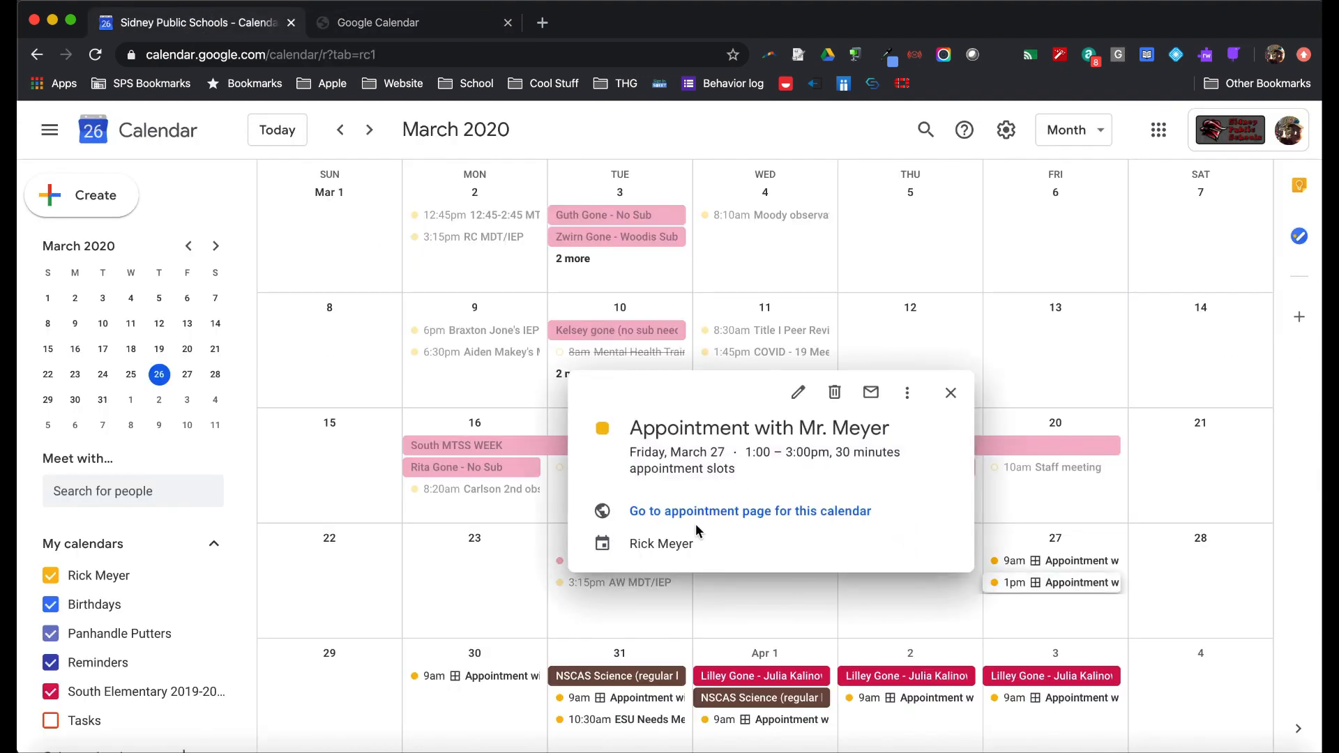
left_click(797, 392)
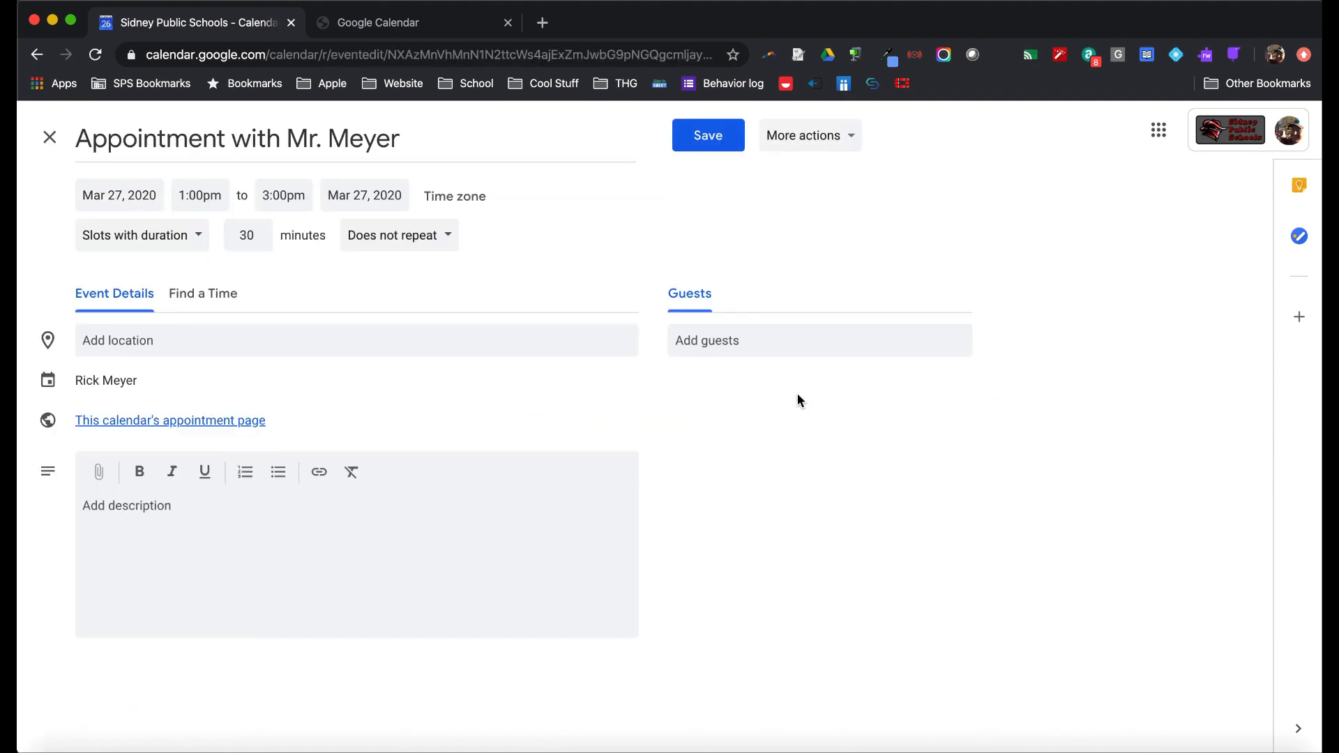
left_click(434, 238)
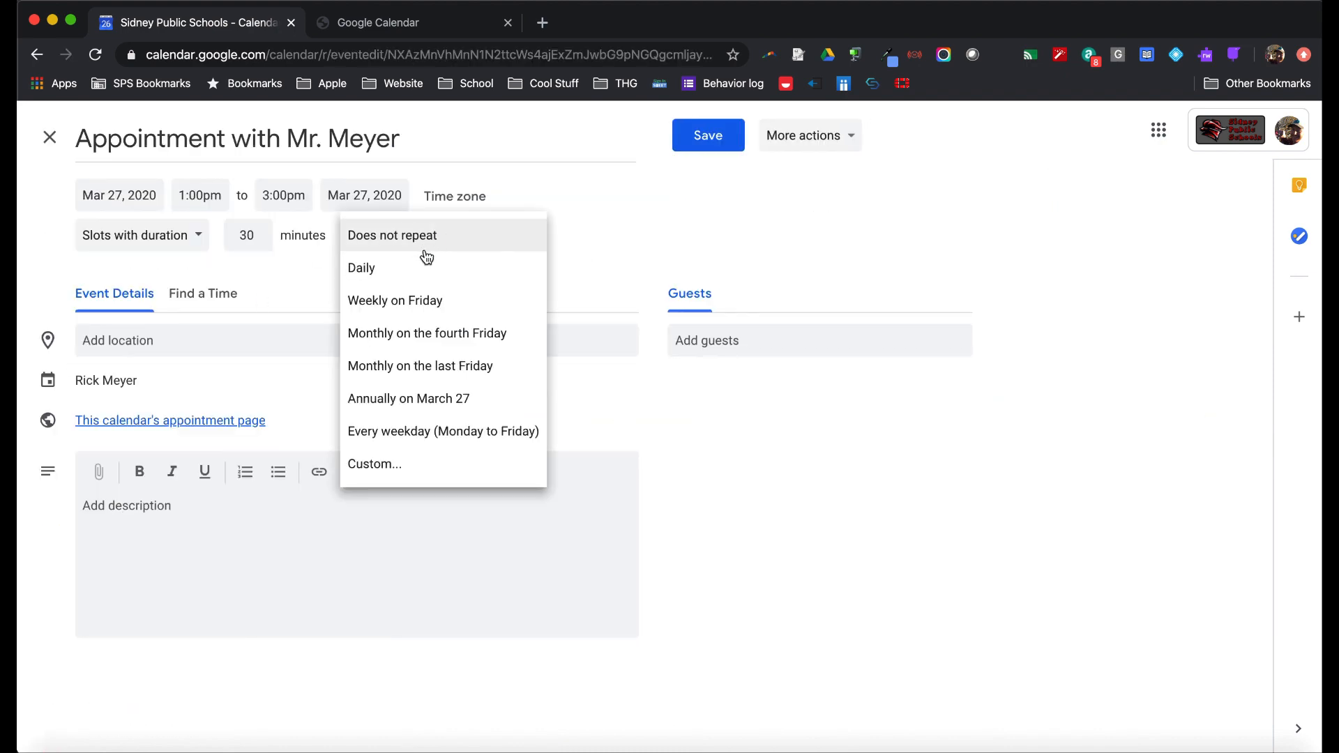
left_click(437, 432)
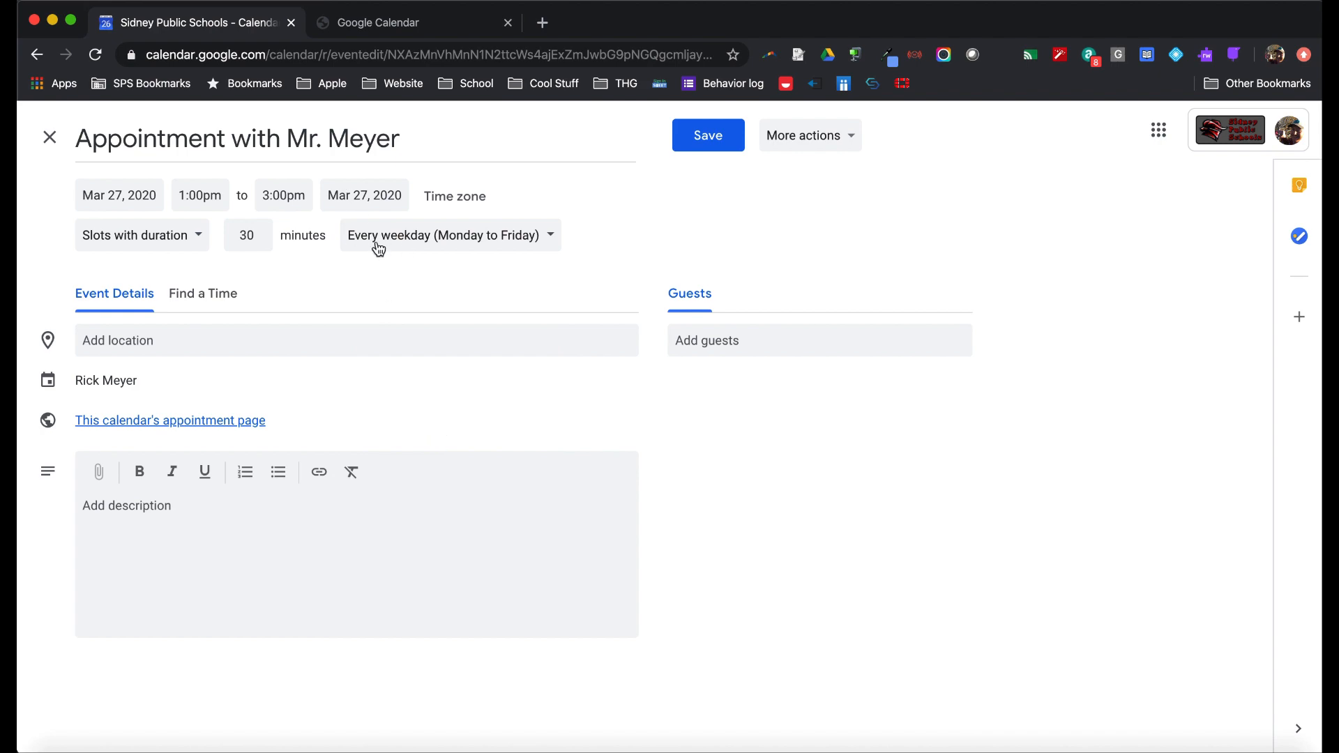
left_click(724, 136)
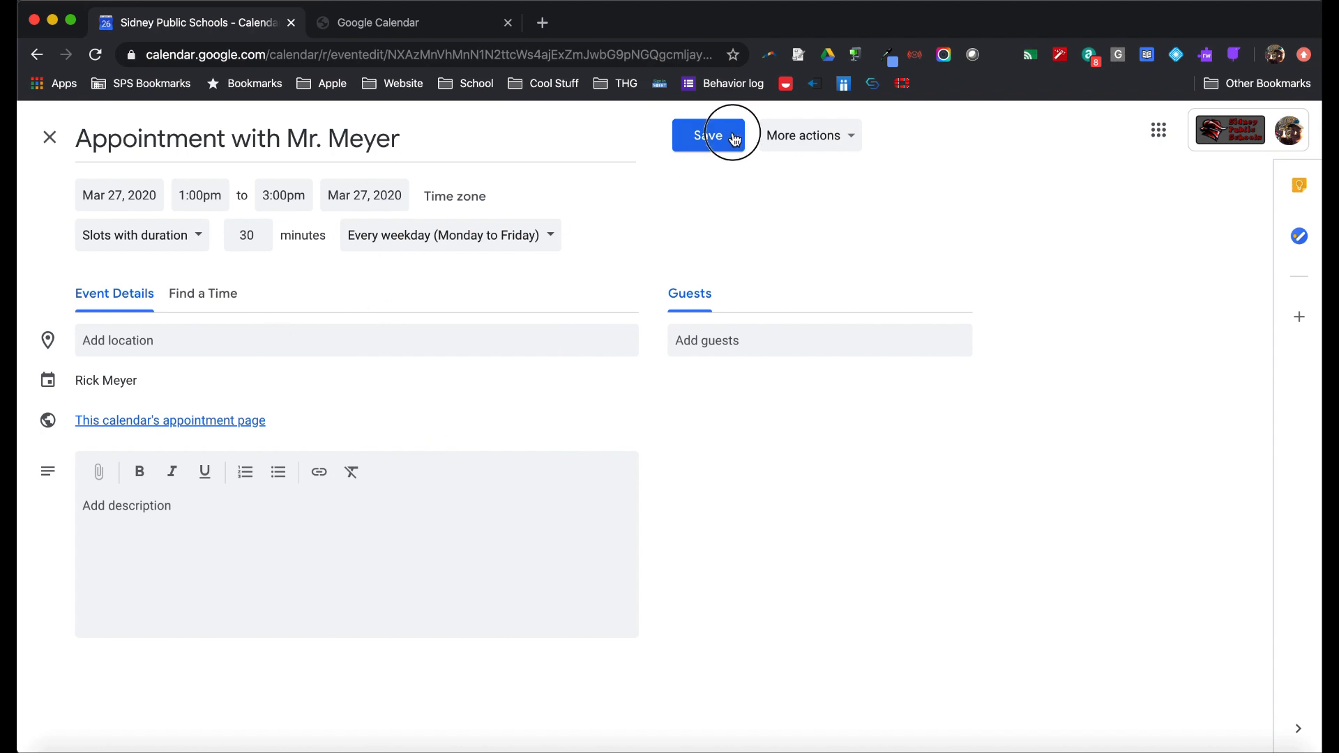
Step: Reload the public appointment page and check the morning and afternoon slots for March 29 – April 4, 2020
left_click(406, 24)
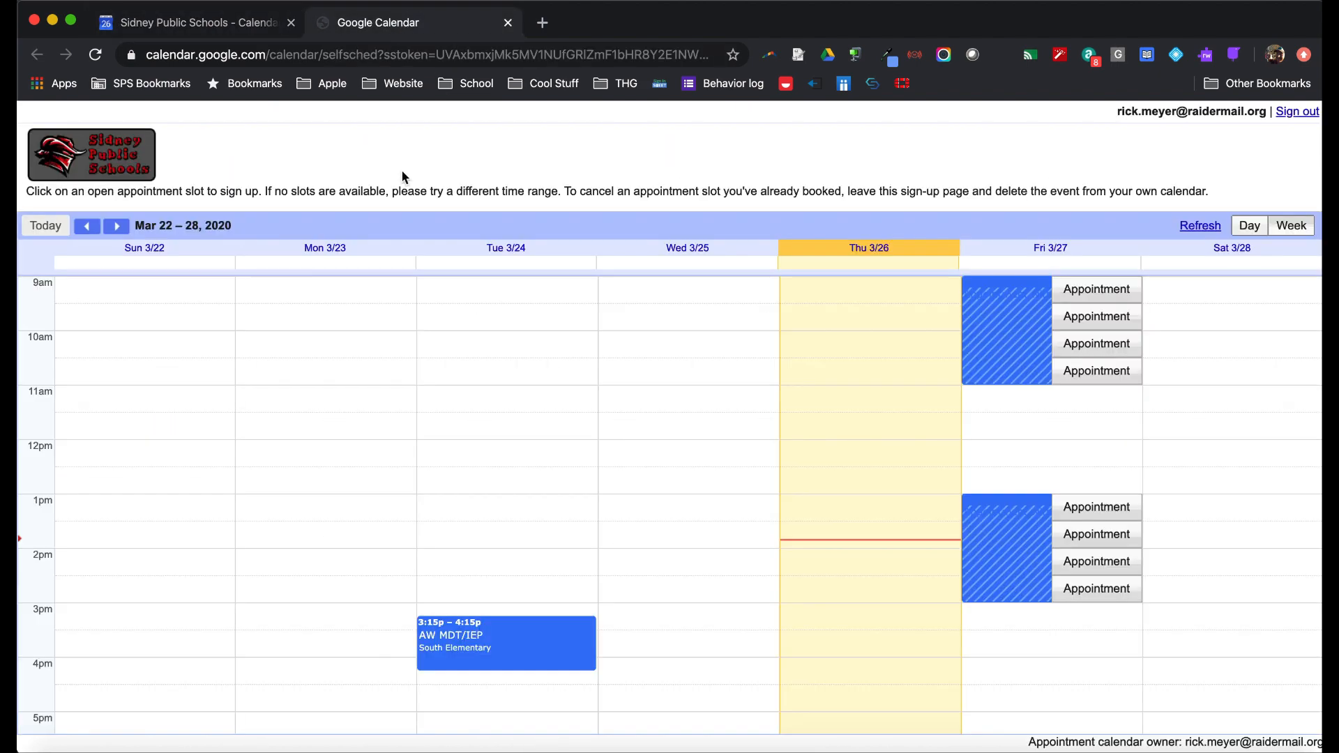
left_click(96, 54)
left_click(117, 226)
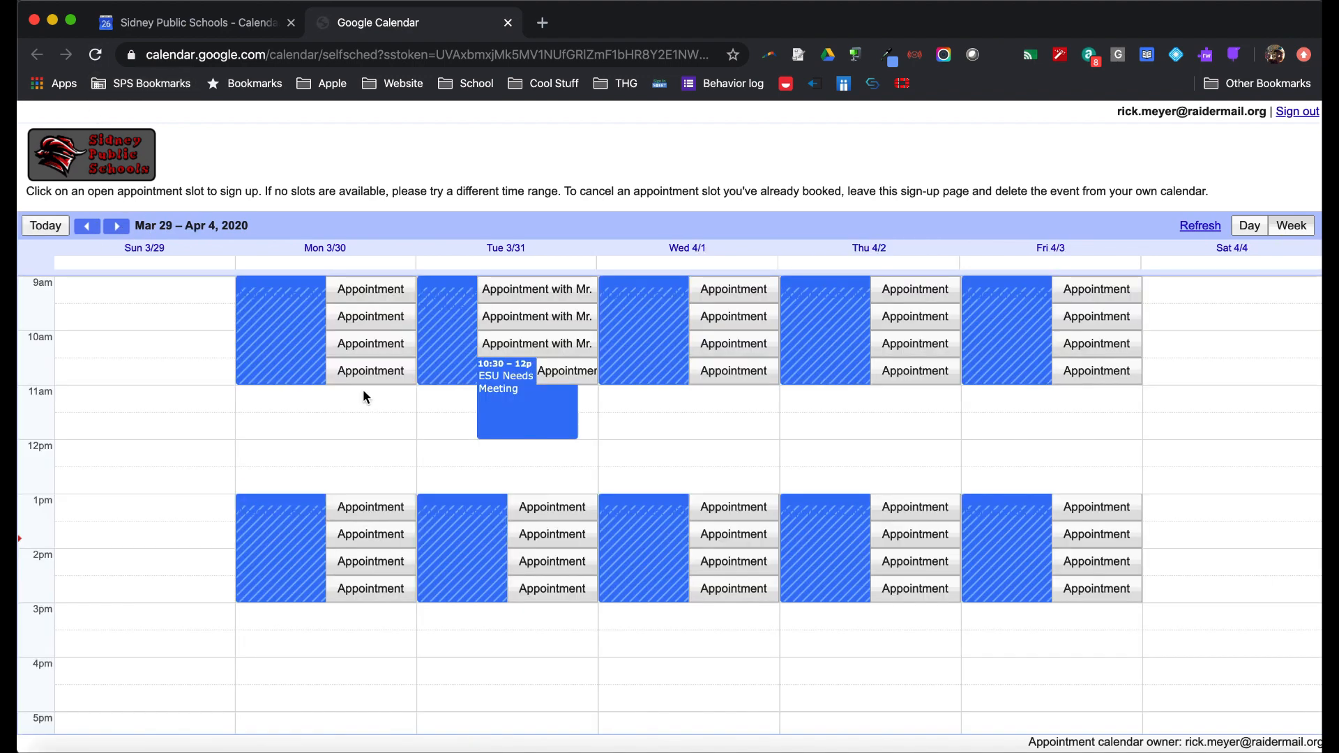
scroll(367, 444, "up", 2)
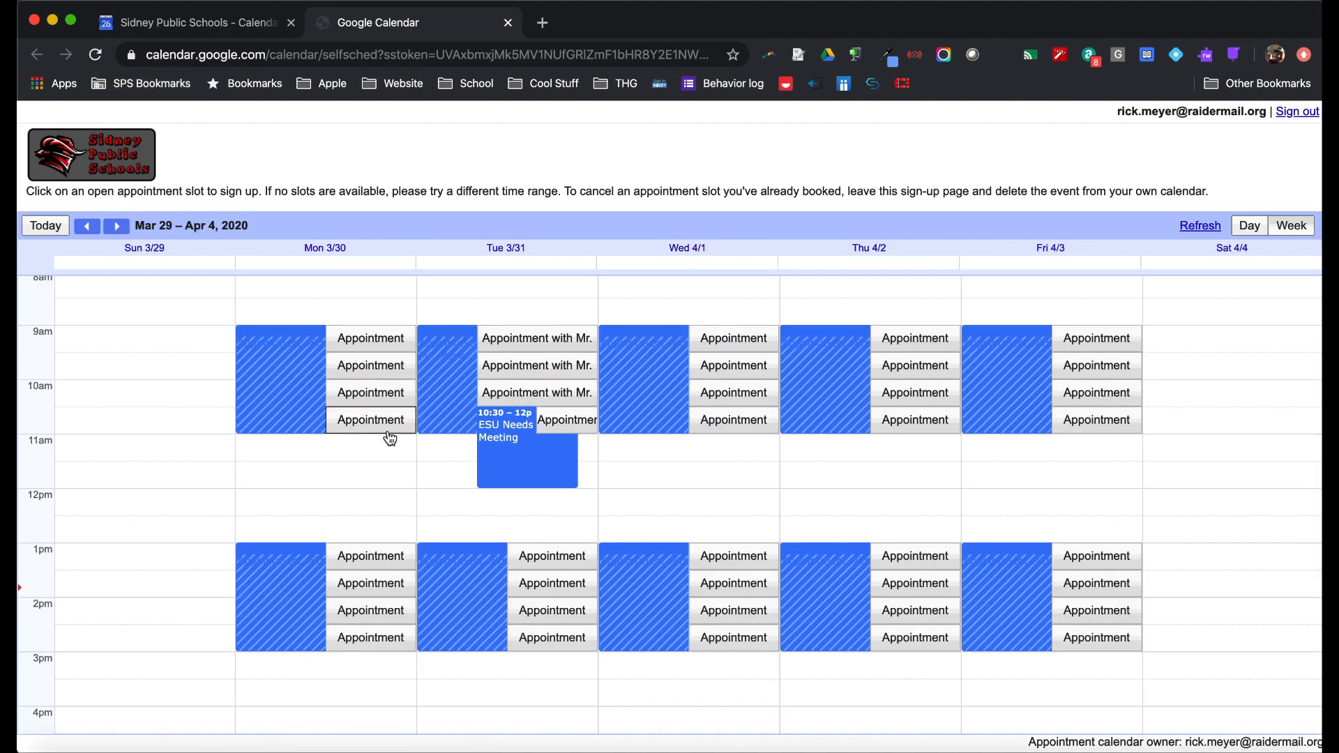
Step: Book the Monday, March 30, 9:00am–9:30am slot with the description "Student name" and dismiss the confirmation
left_click(366, 338)
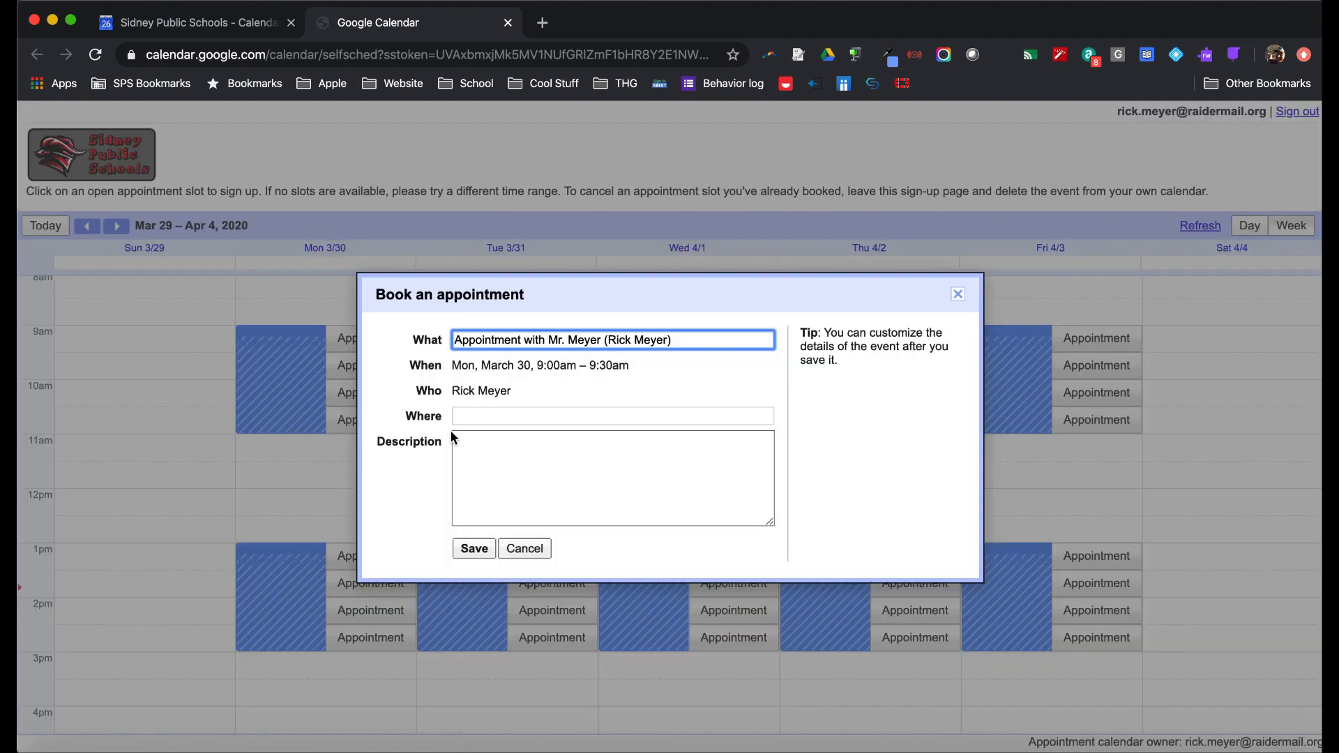
left_click(479, 441)
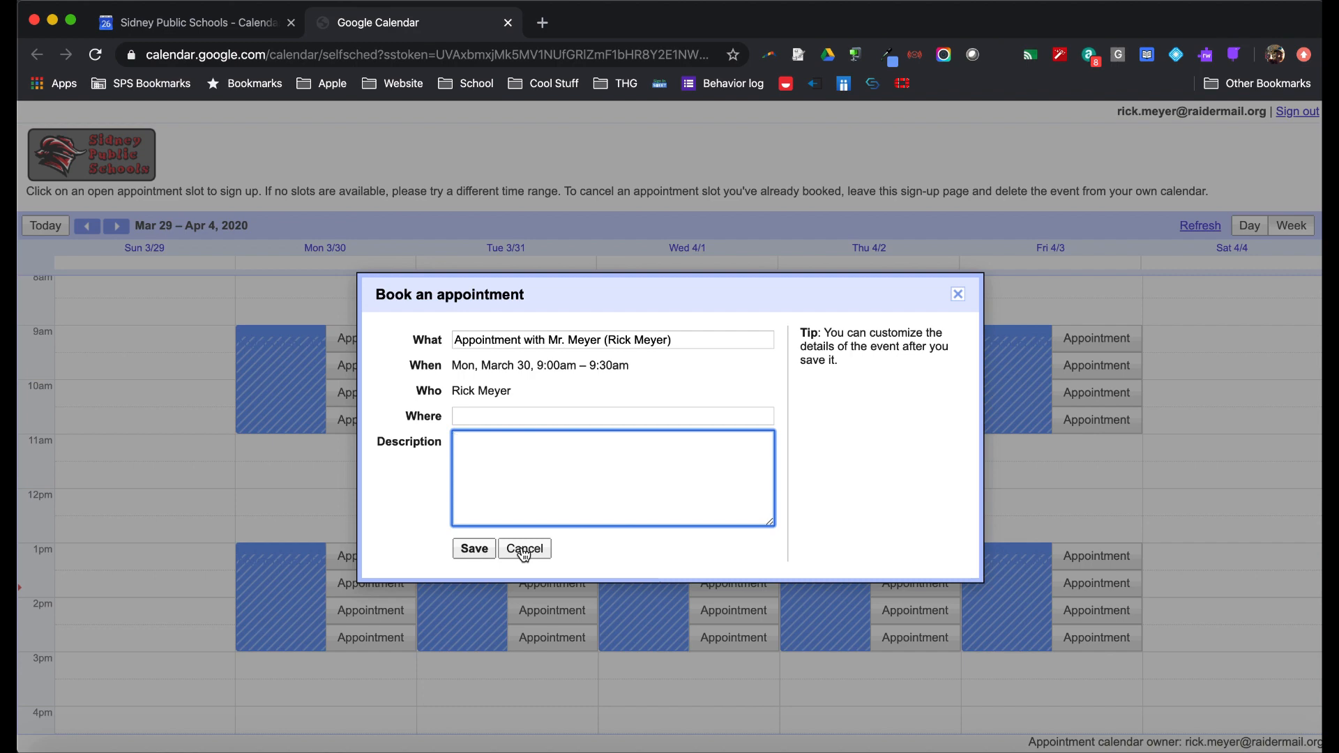
type("Student name")
left_click(472, 547)
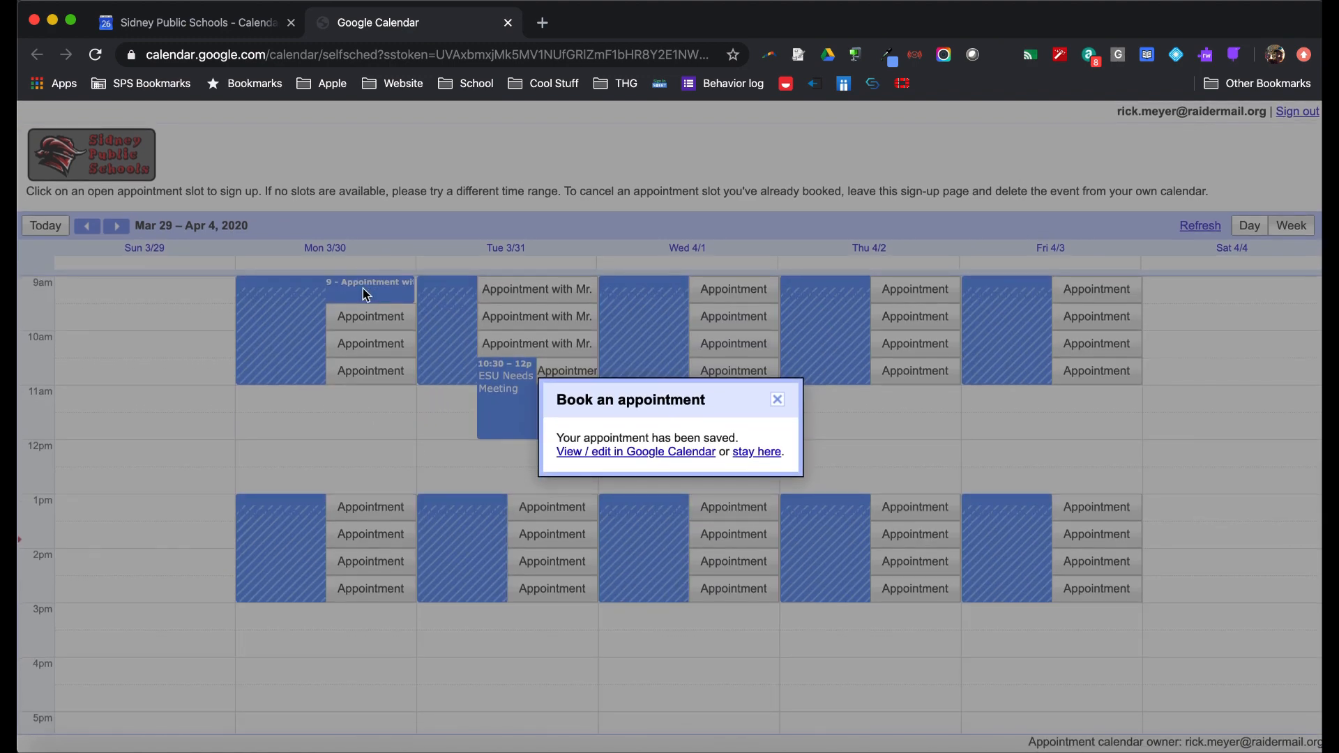
left_click(775, 402)
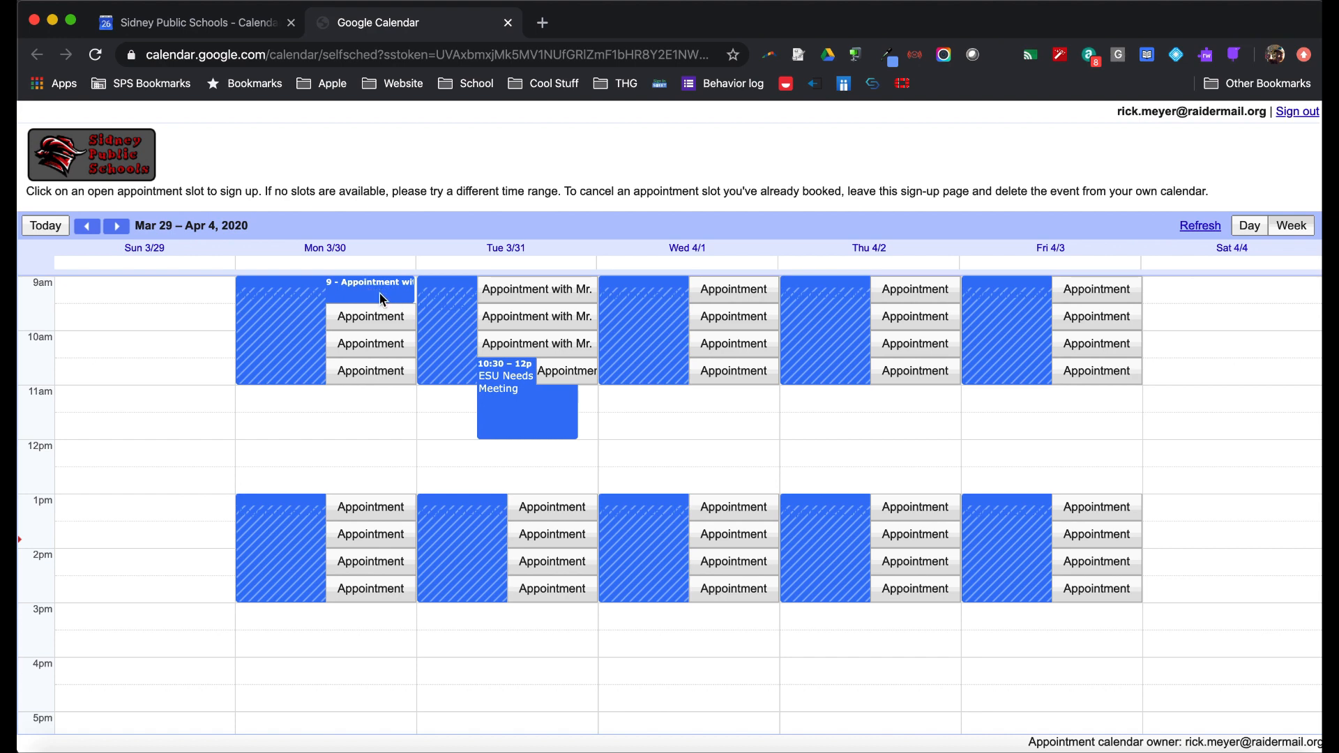
Step: Reload the main calendar to check its appointment entries and view the details of the 9am block on March 27
left_click(213, 25)
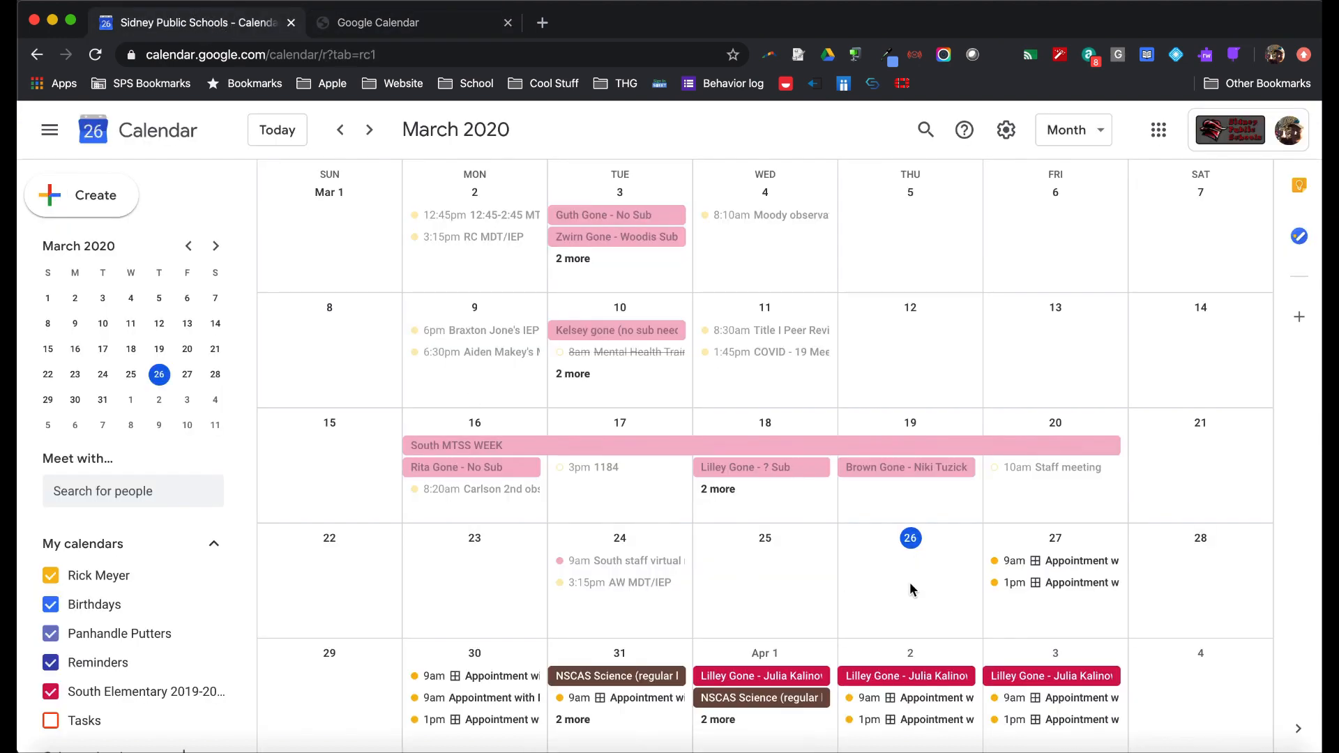
left_click(1086, 609)
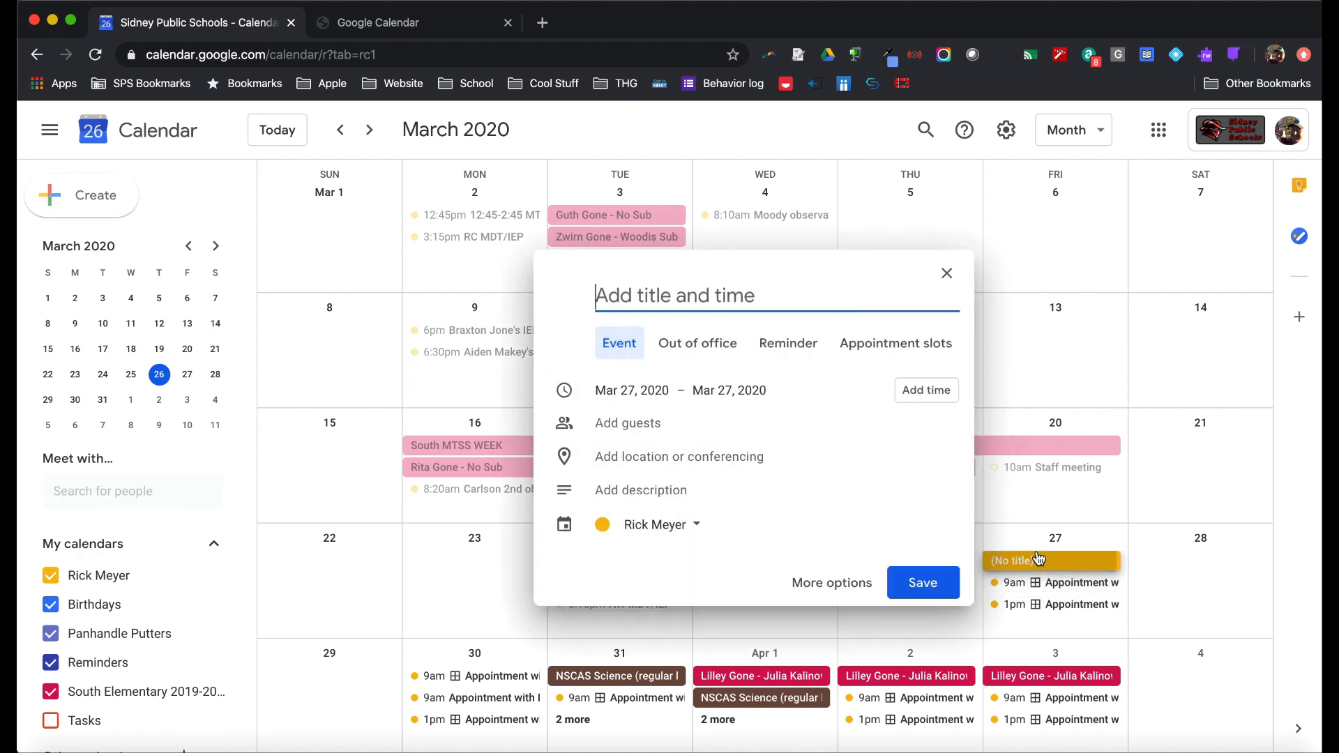
left_click(947, 273)
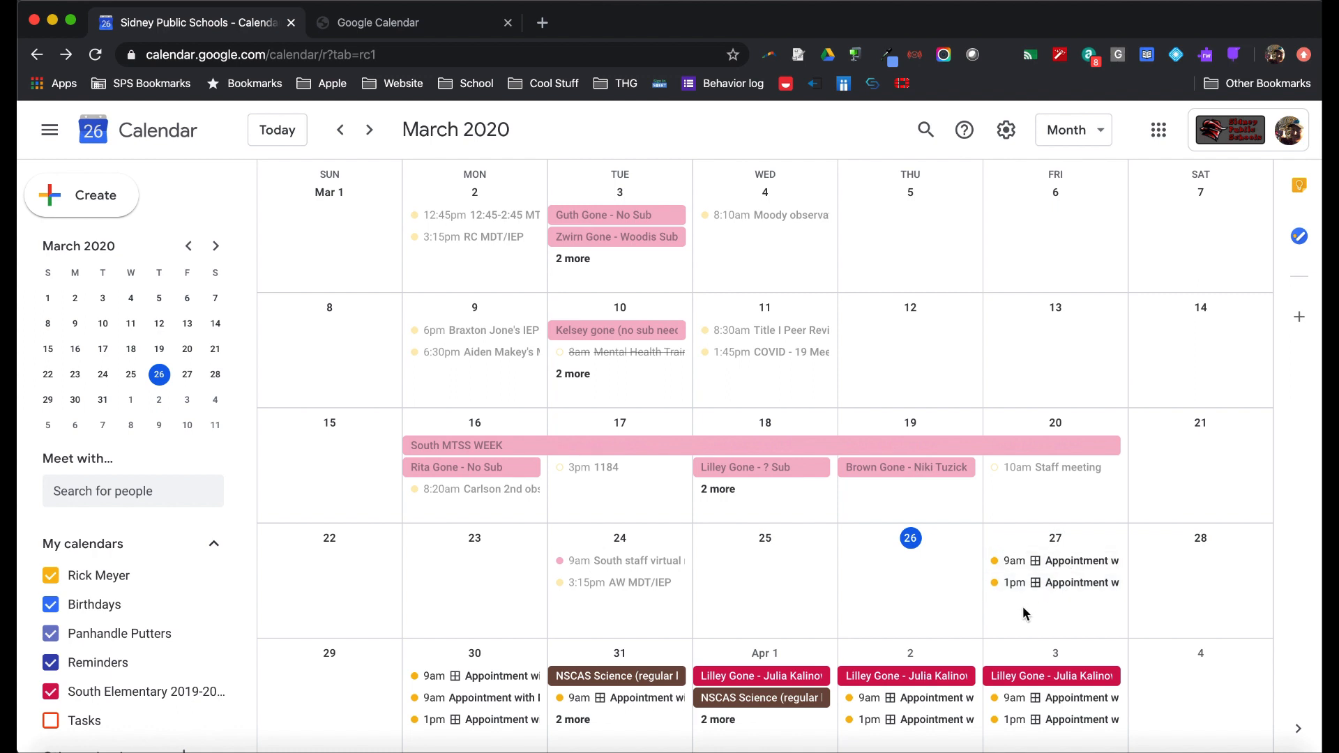
left_click(96, 55)
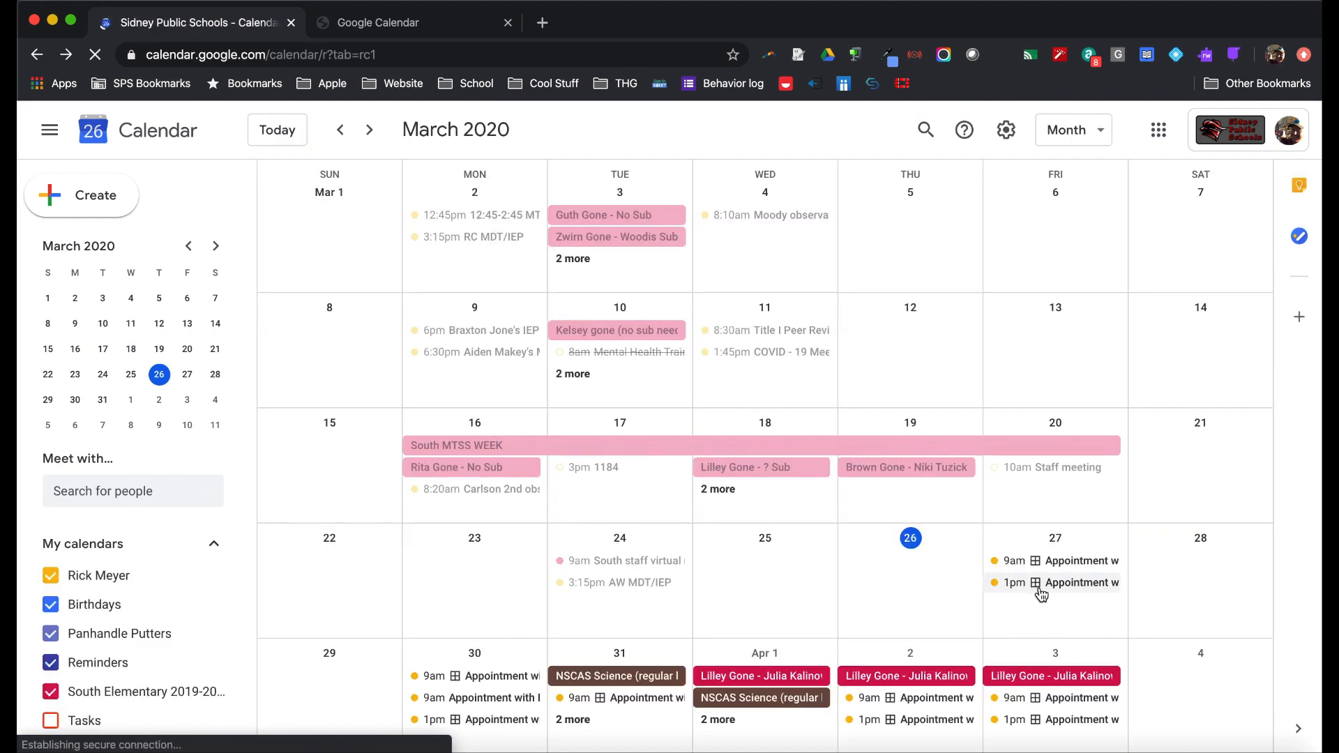
left_click(1088, 566)
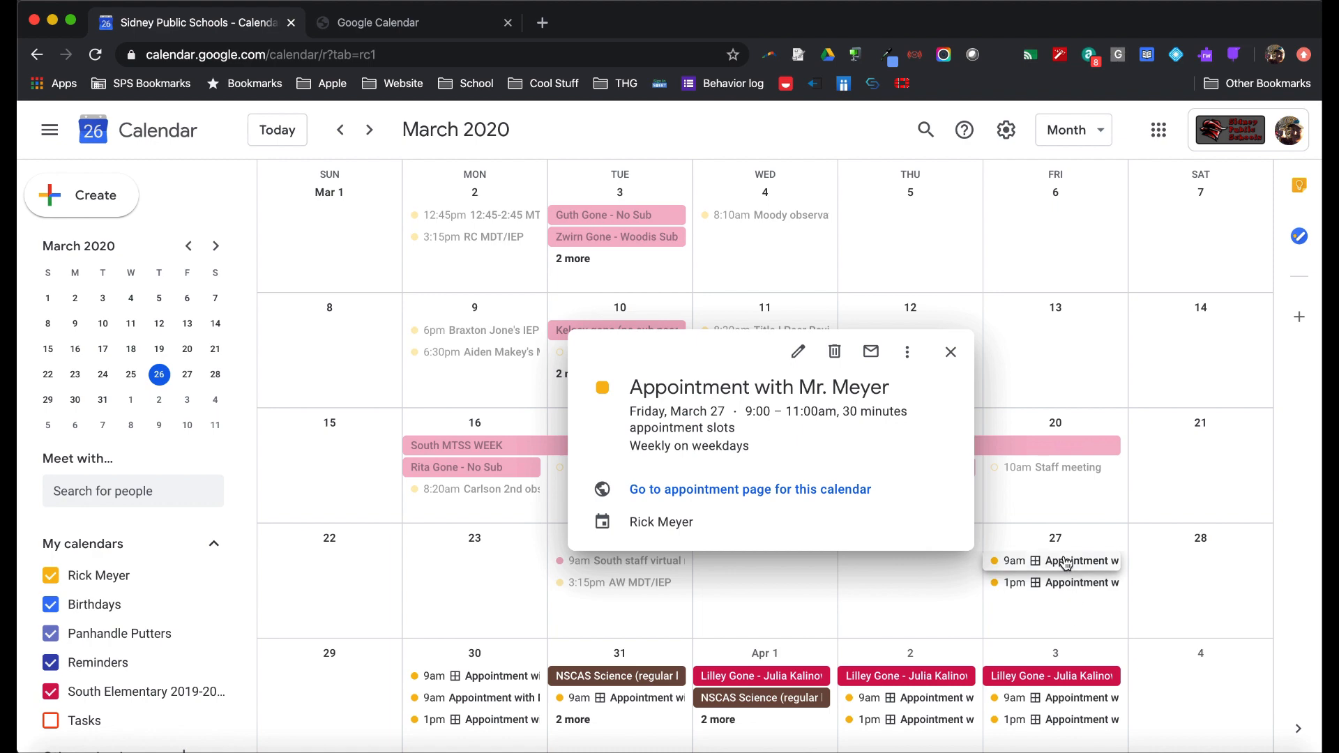
left_click(1064, 621)
Step: Return to the public appointment page and select its full web address
left_click(382, 23)
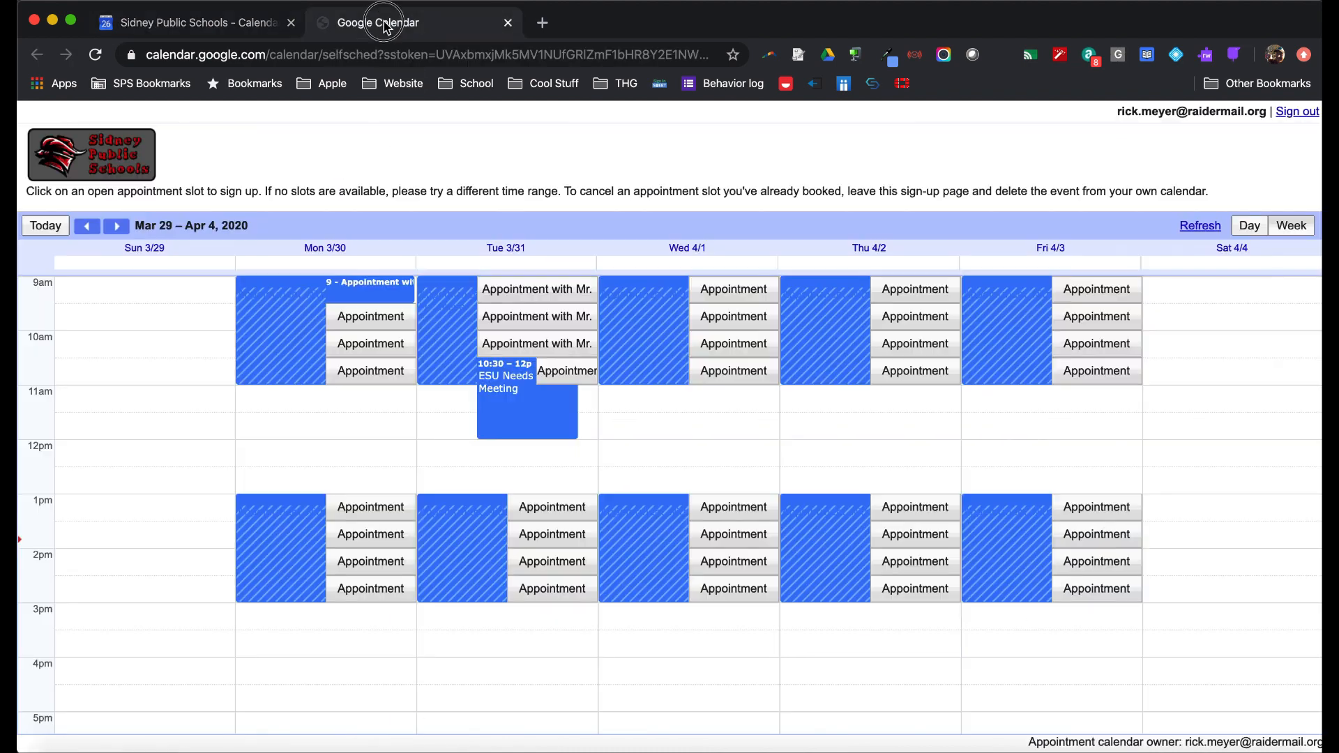
scroll(412, 436, "up", 2)
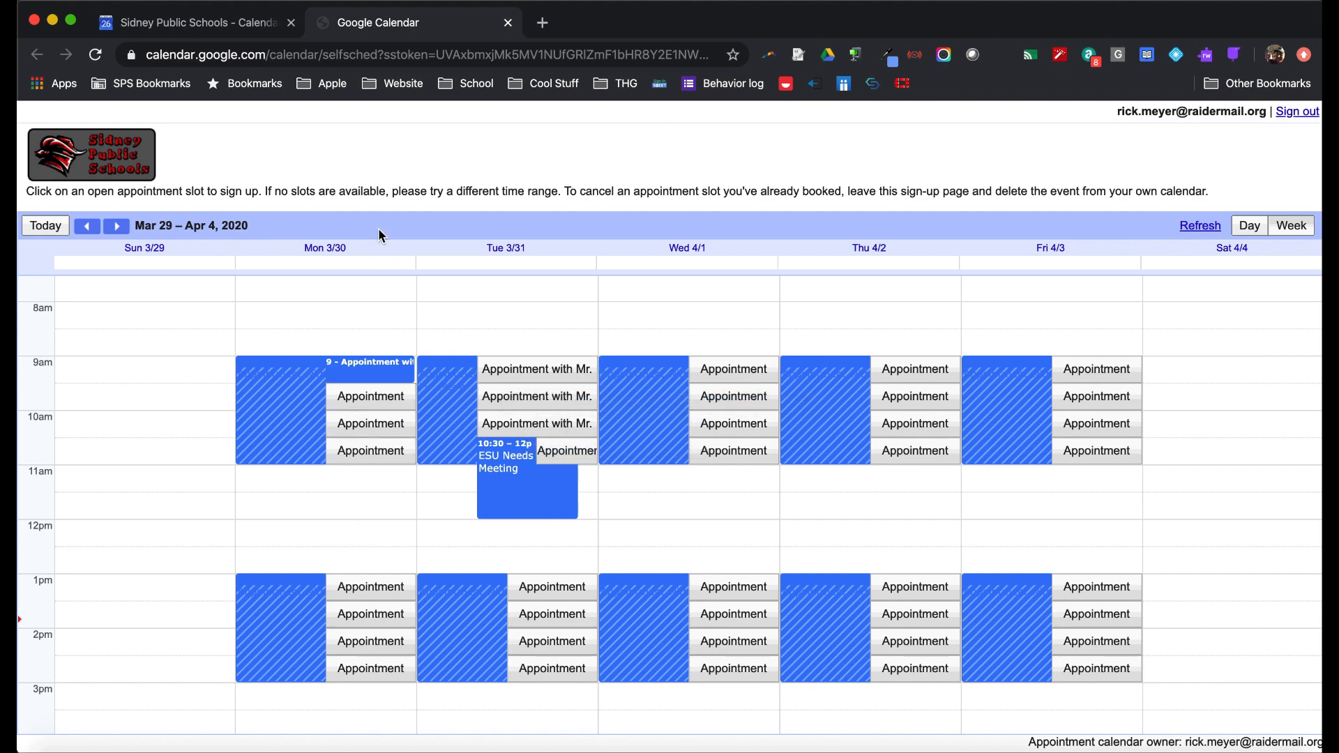
left_click(333, 55)
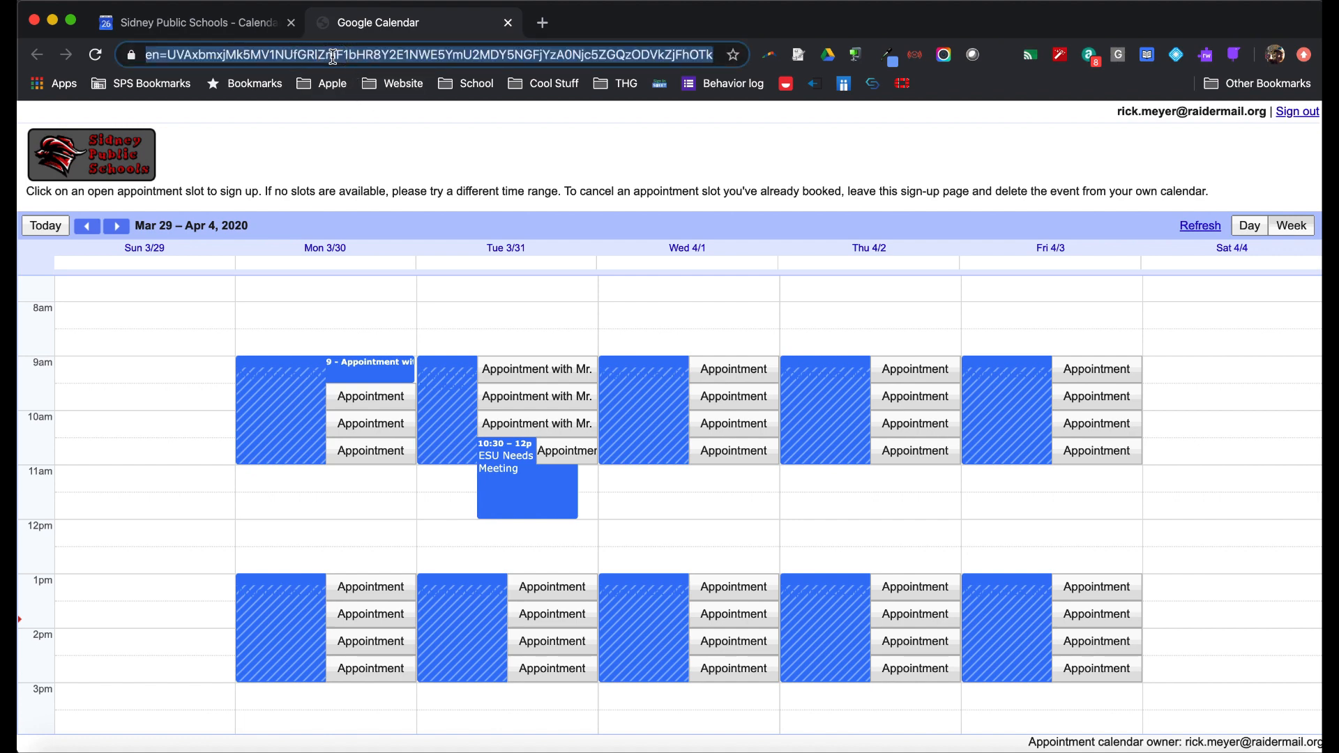